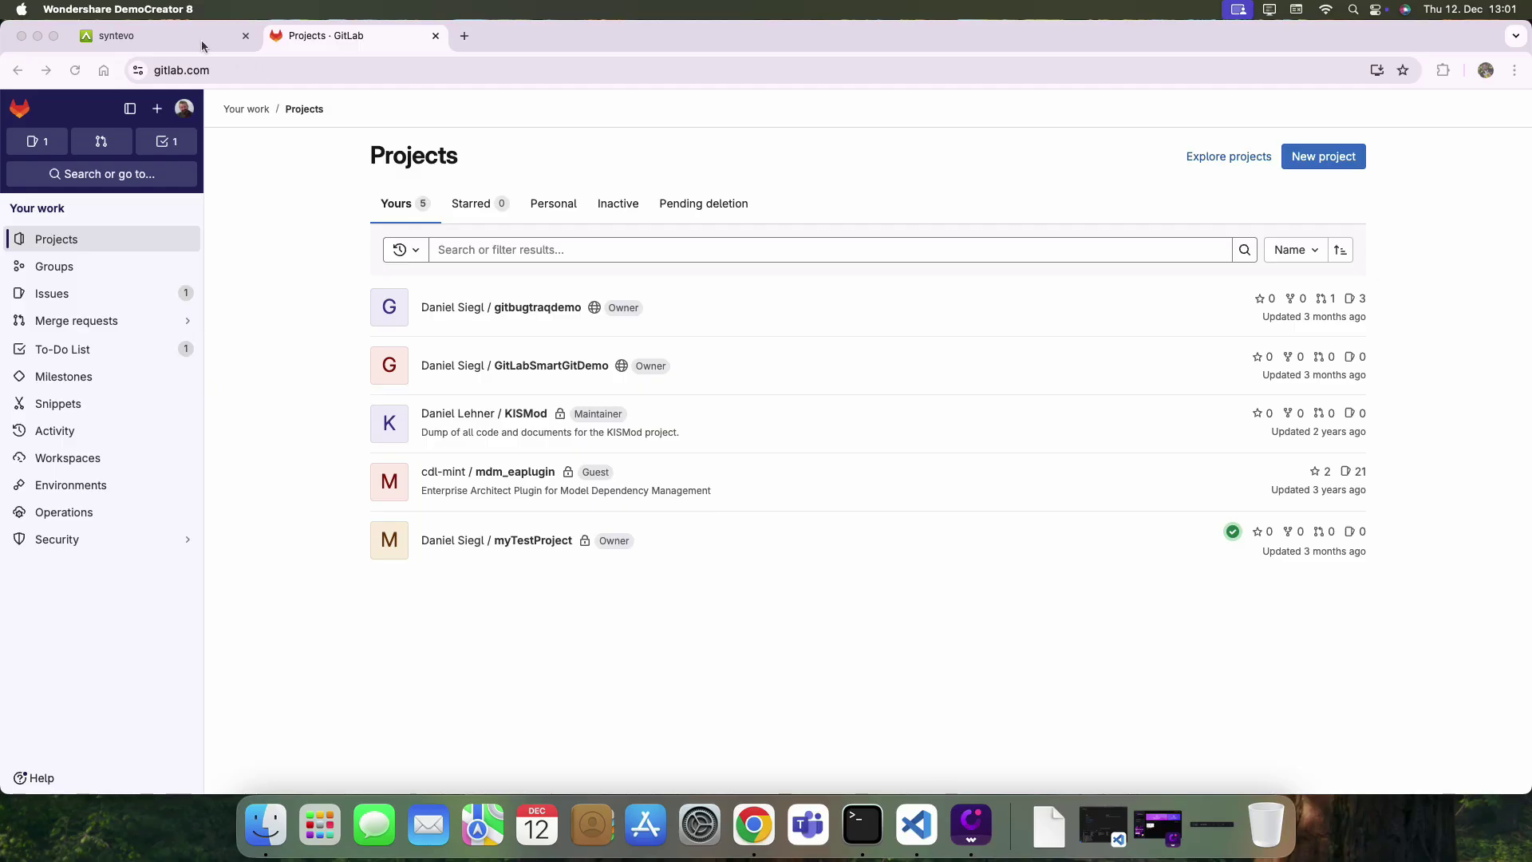
Switch Chrome from GitLab's Projects page to the syntevo tab offering SmartGit.
click(201, 39)
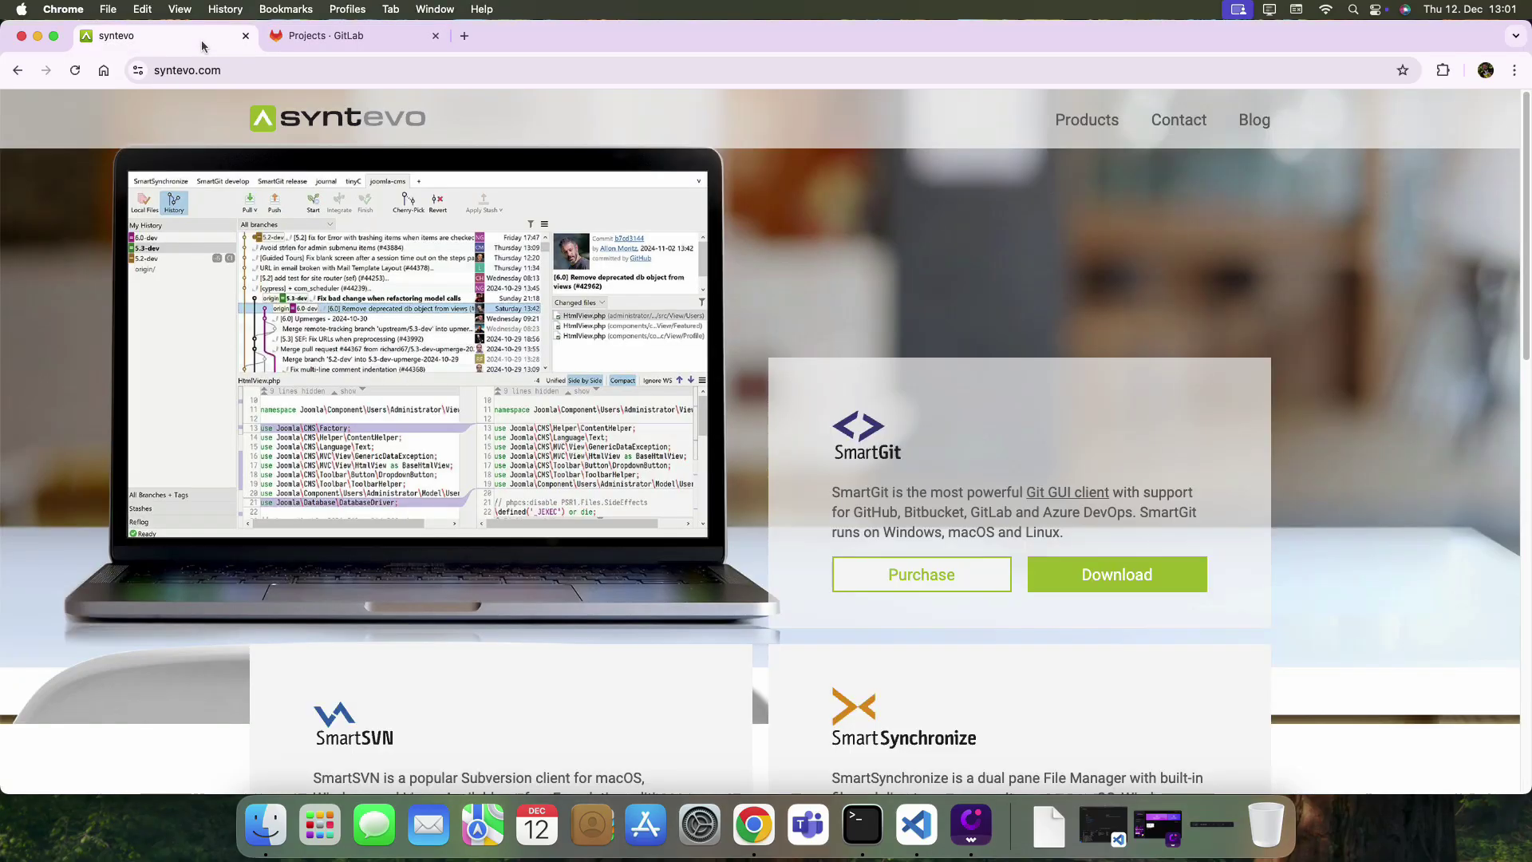
Download the SmartGit 24.1 macOS installer smartgit-aarch64-24_1_1.dmg from the syntevo download page.
click(1099, 574)
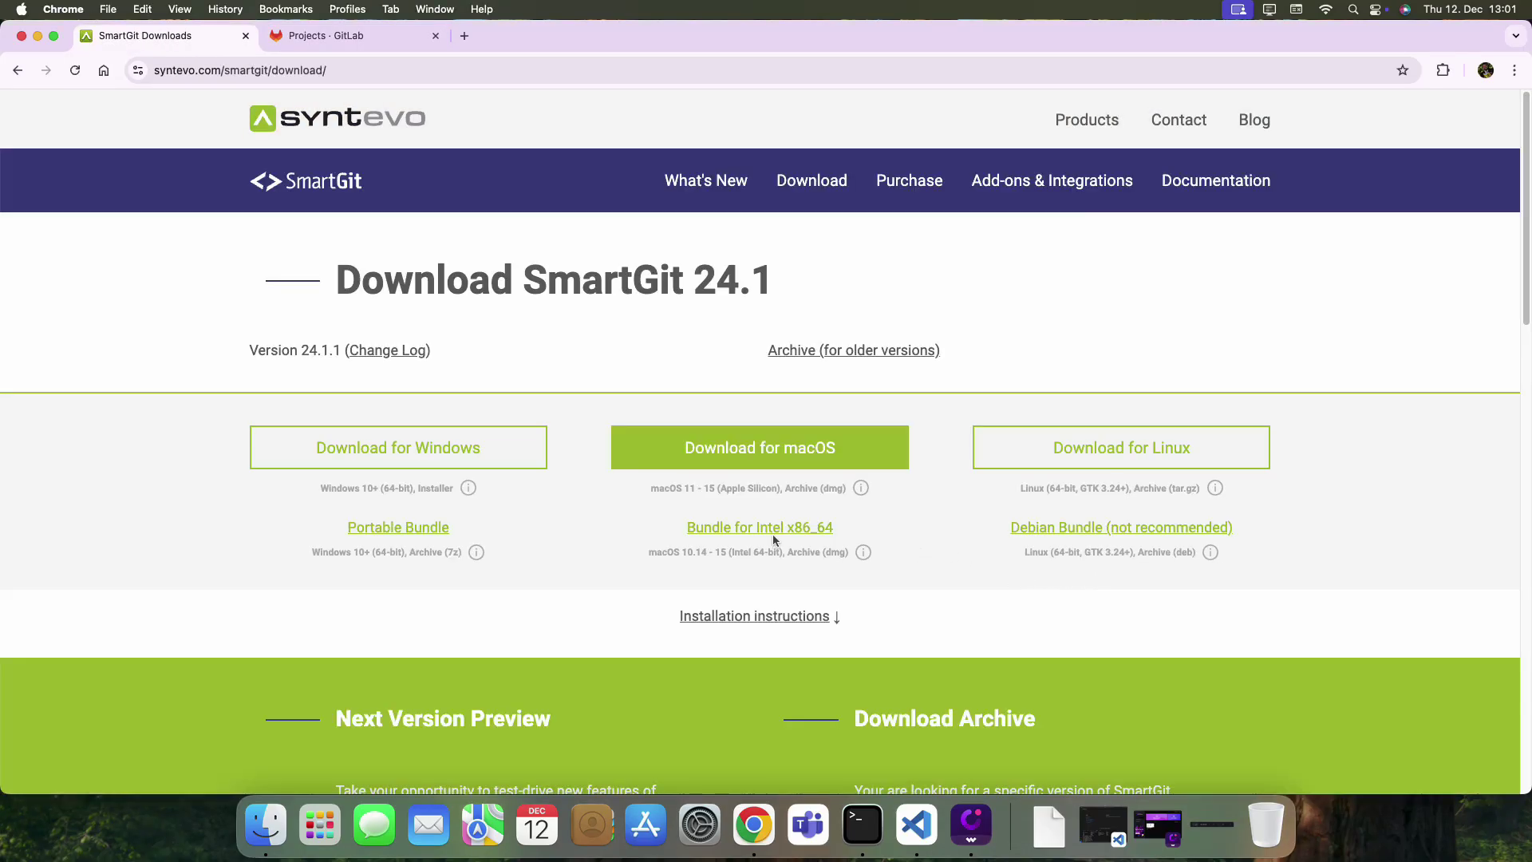
click(786, 461)
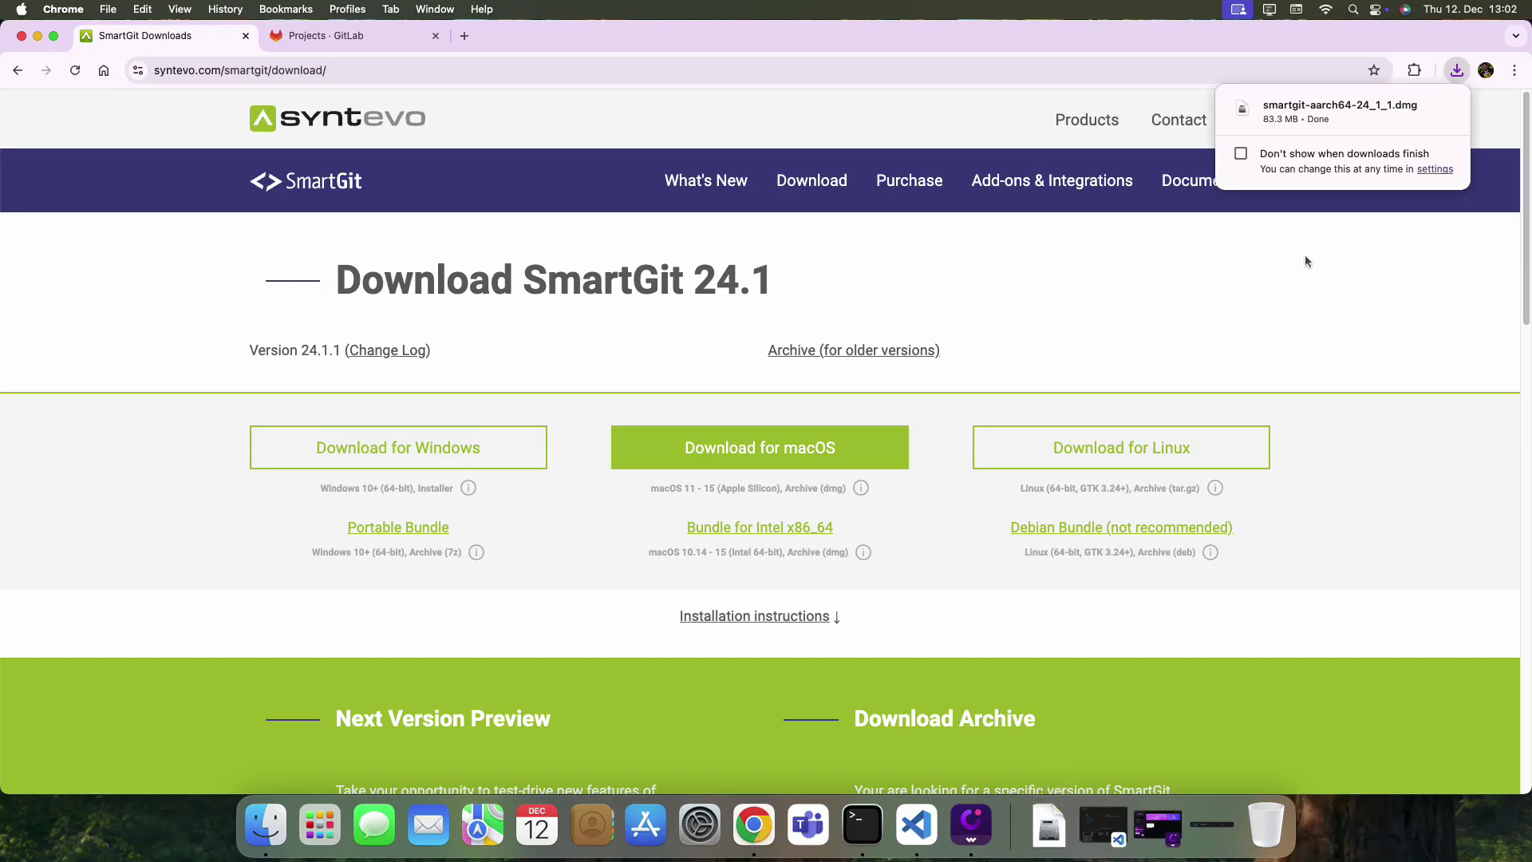
Open the downloaded SmartGit disk image and copy SmartGit into the Applications folder.
mouse_move(1331, 120)
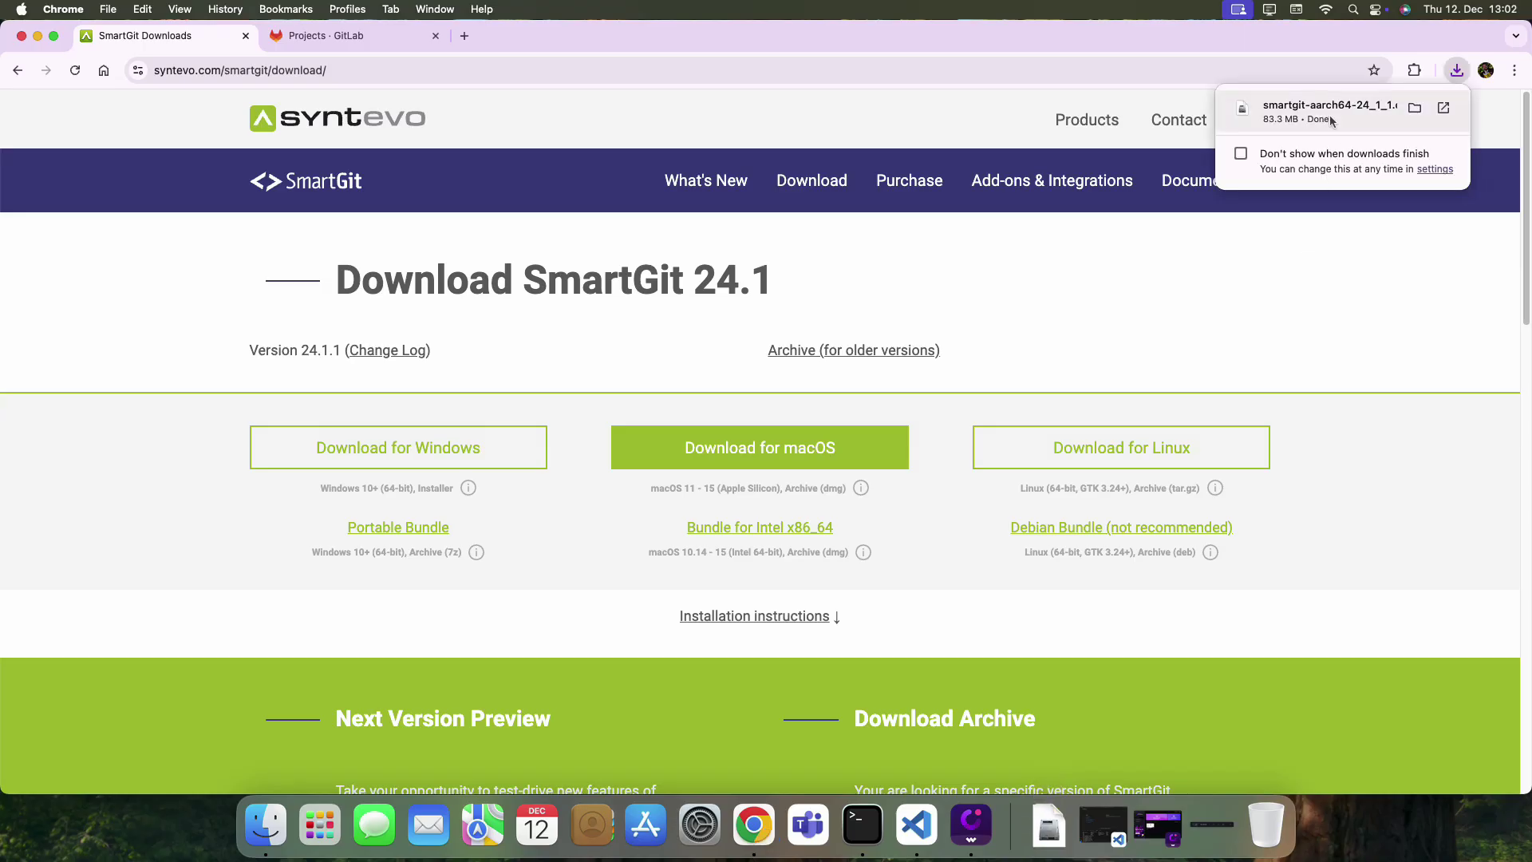
click(1331, 120)
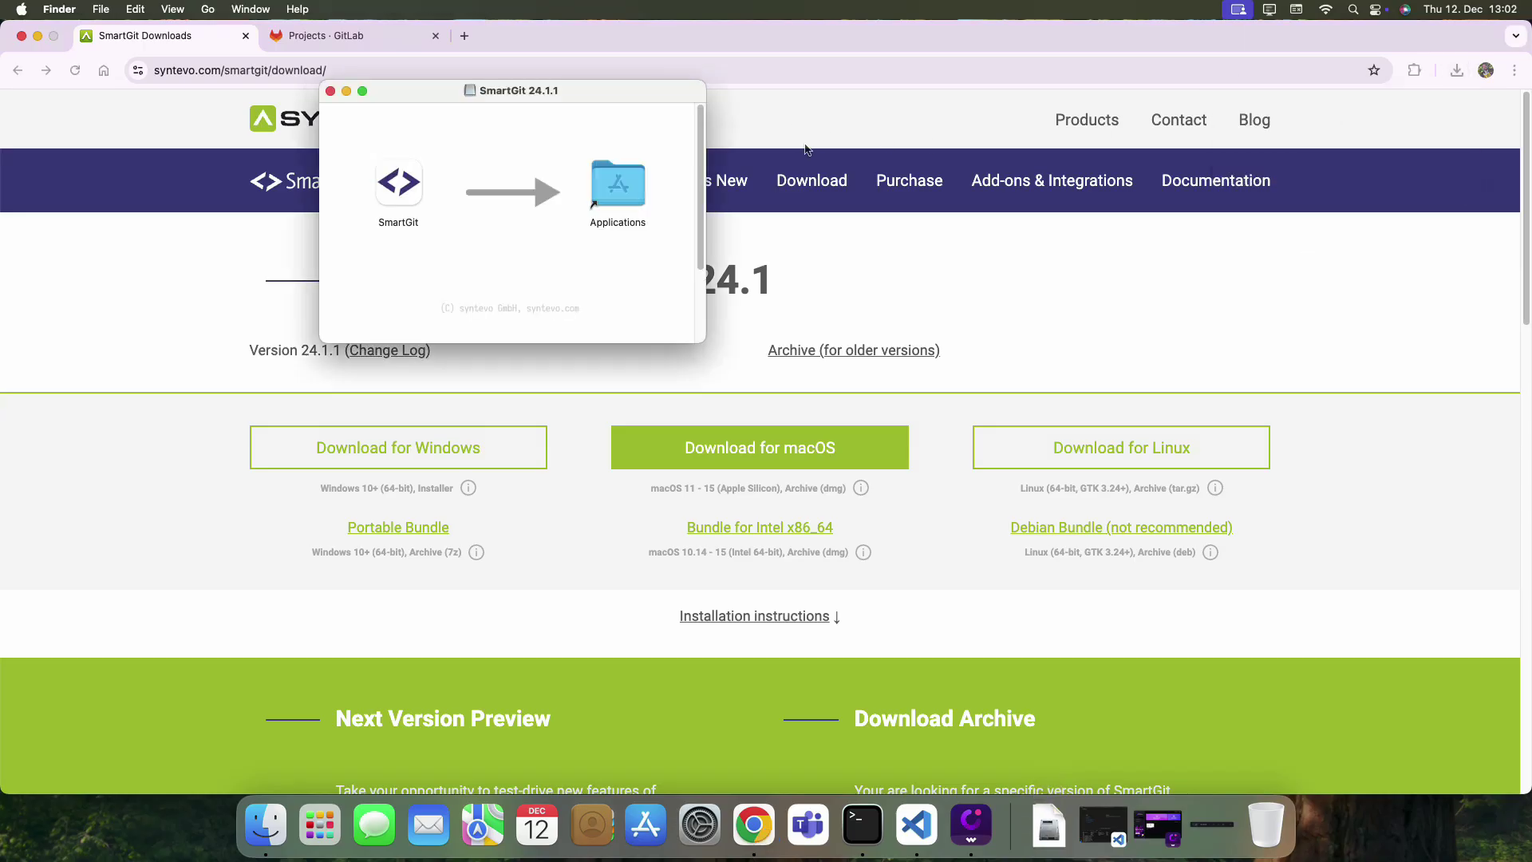
drag(403, 182, 613, 191)
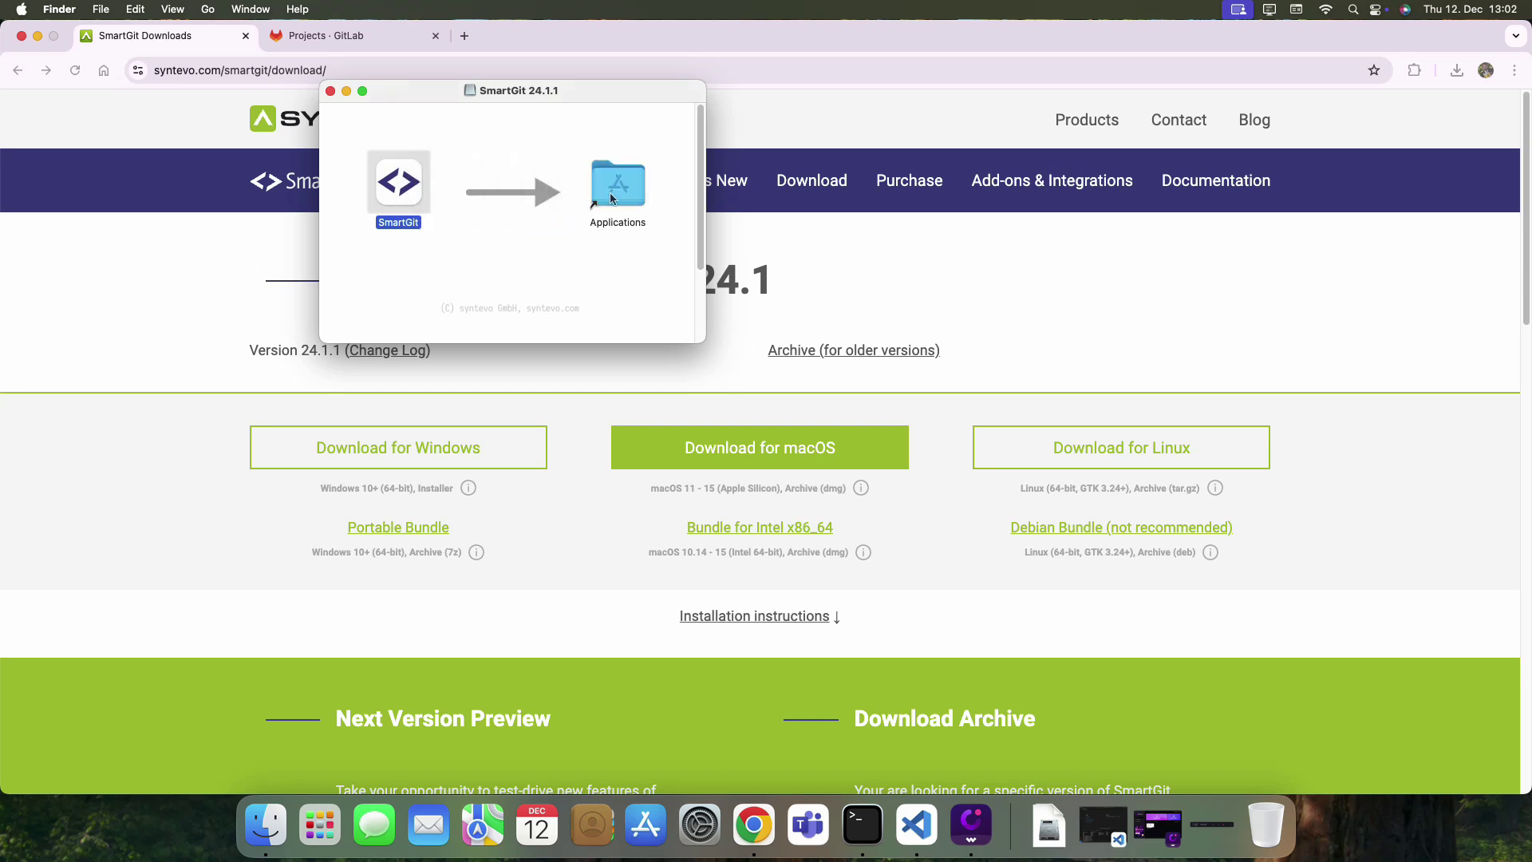
Find SmartGit in Launchpad by searching 'smar' and launch it.
click(327, 826)
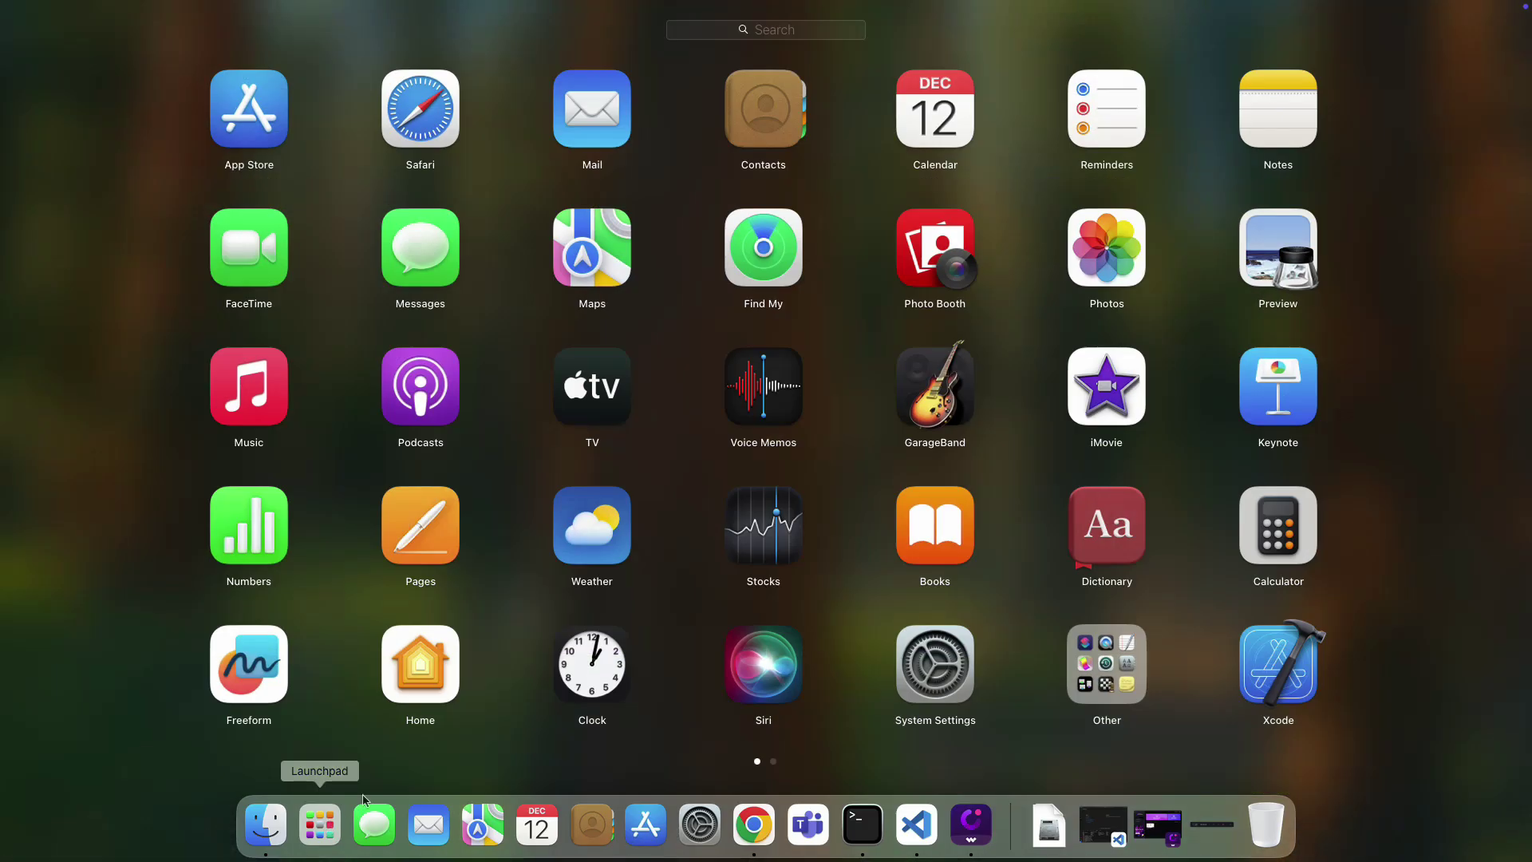
text(smar)
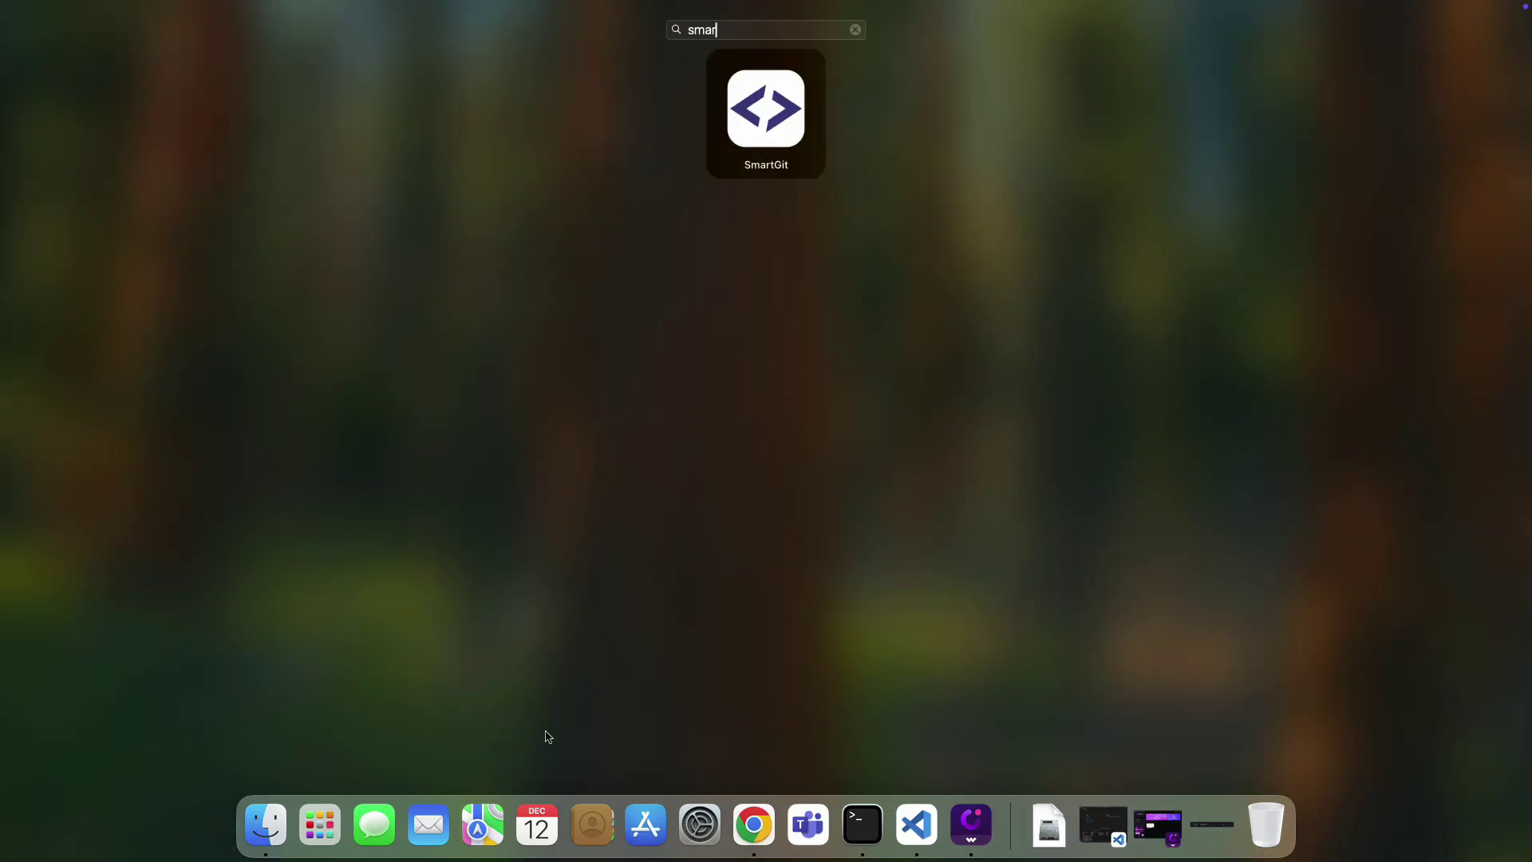
click(766, 110)
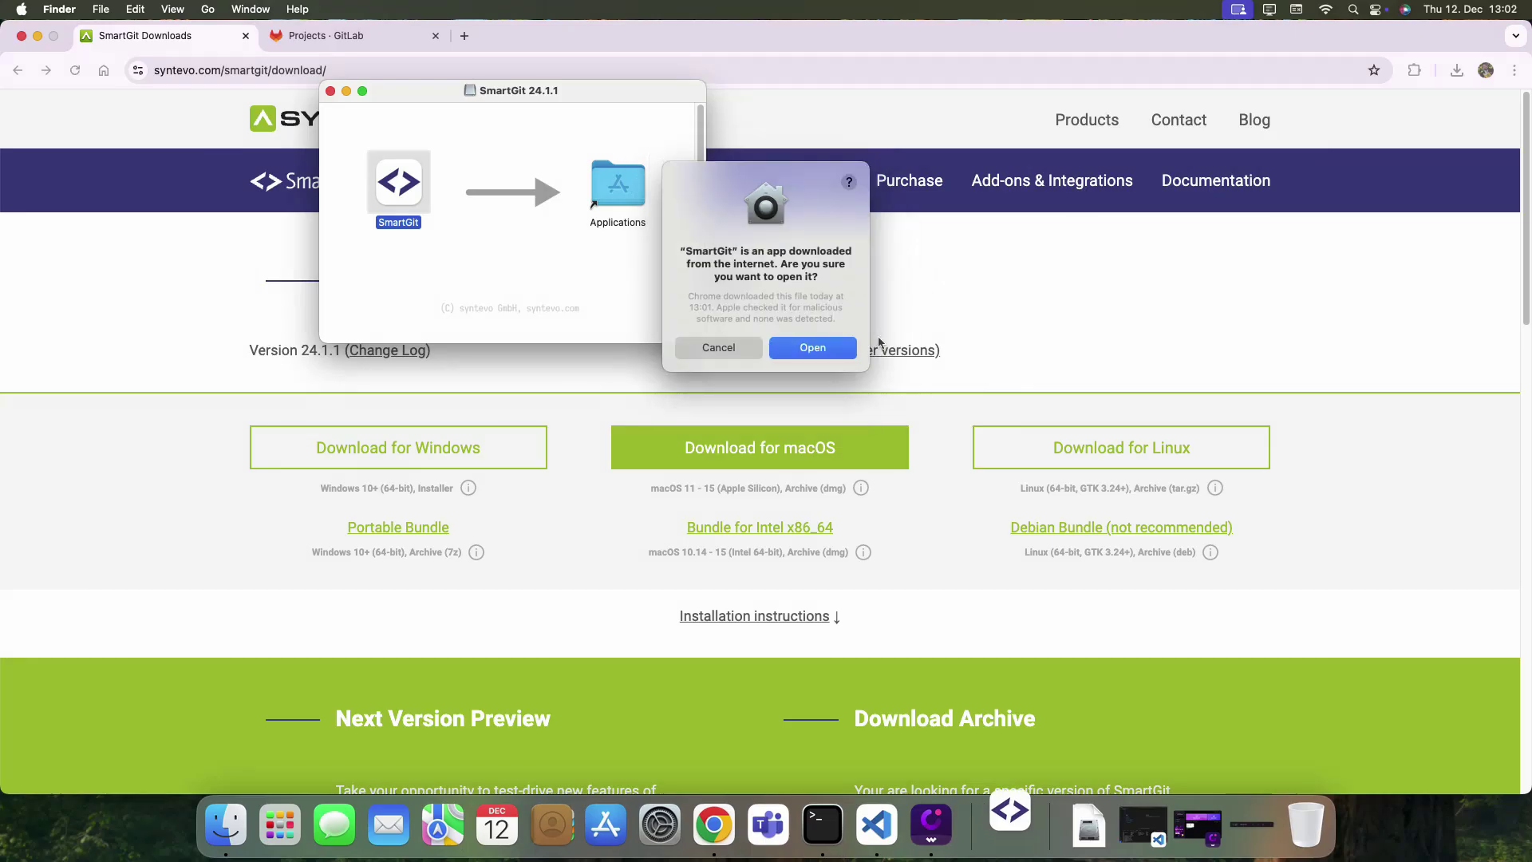
Confirm opening the downloaded app, close the disk image, and choose the Standard window style.
click(845, 348)
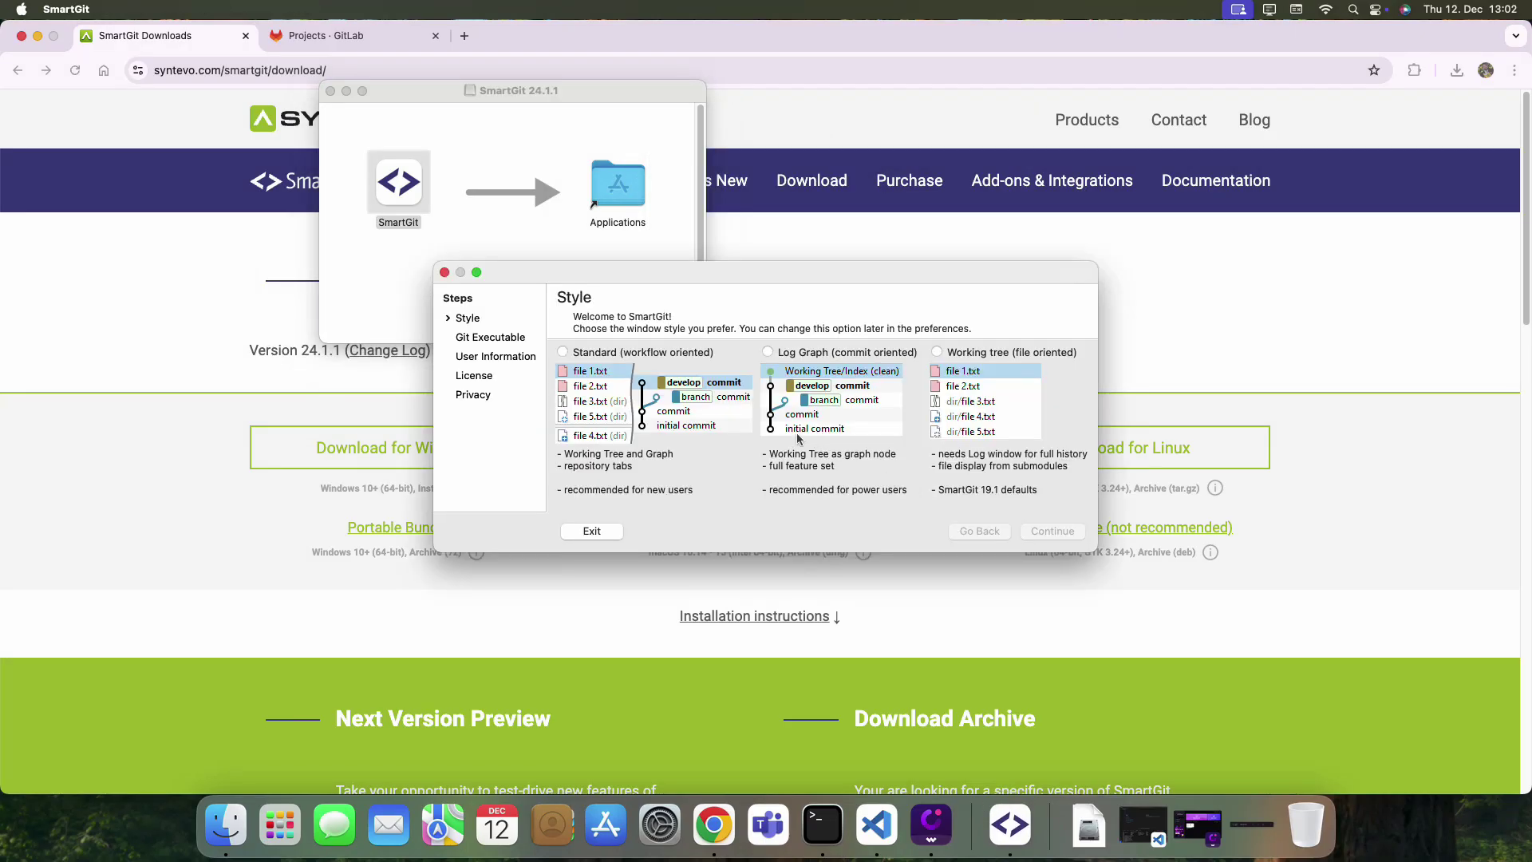
click(330, 91)
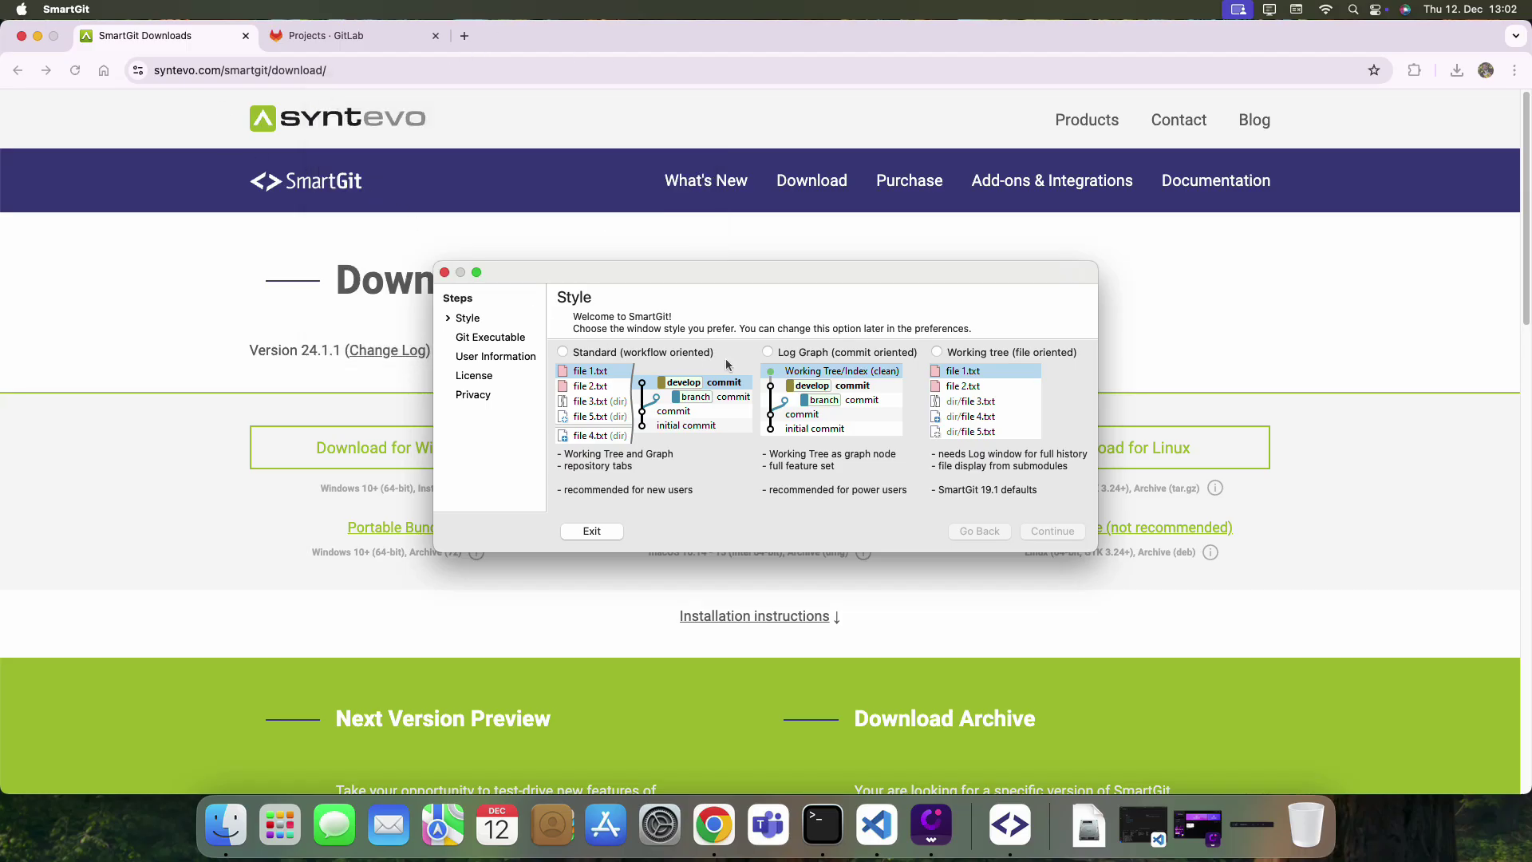
click(598, 357)
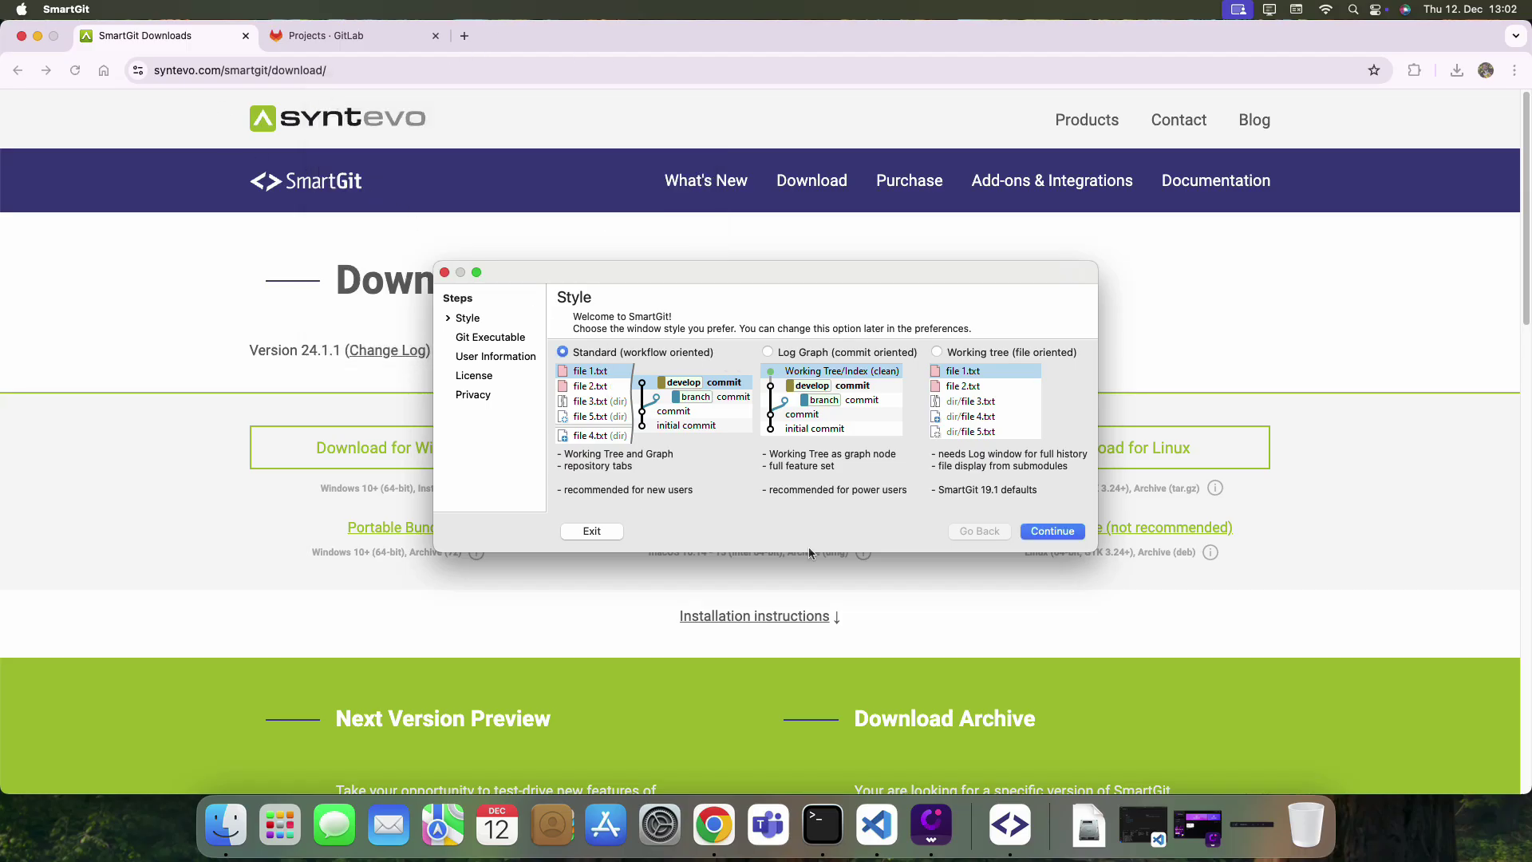
click(1038, 530)
click(881, 466)
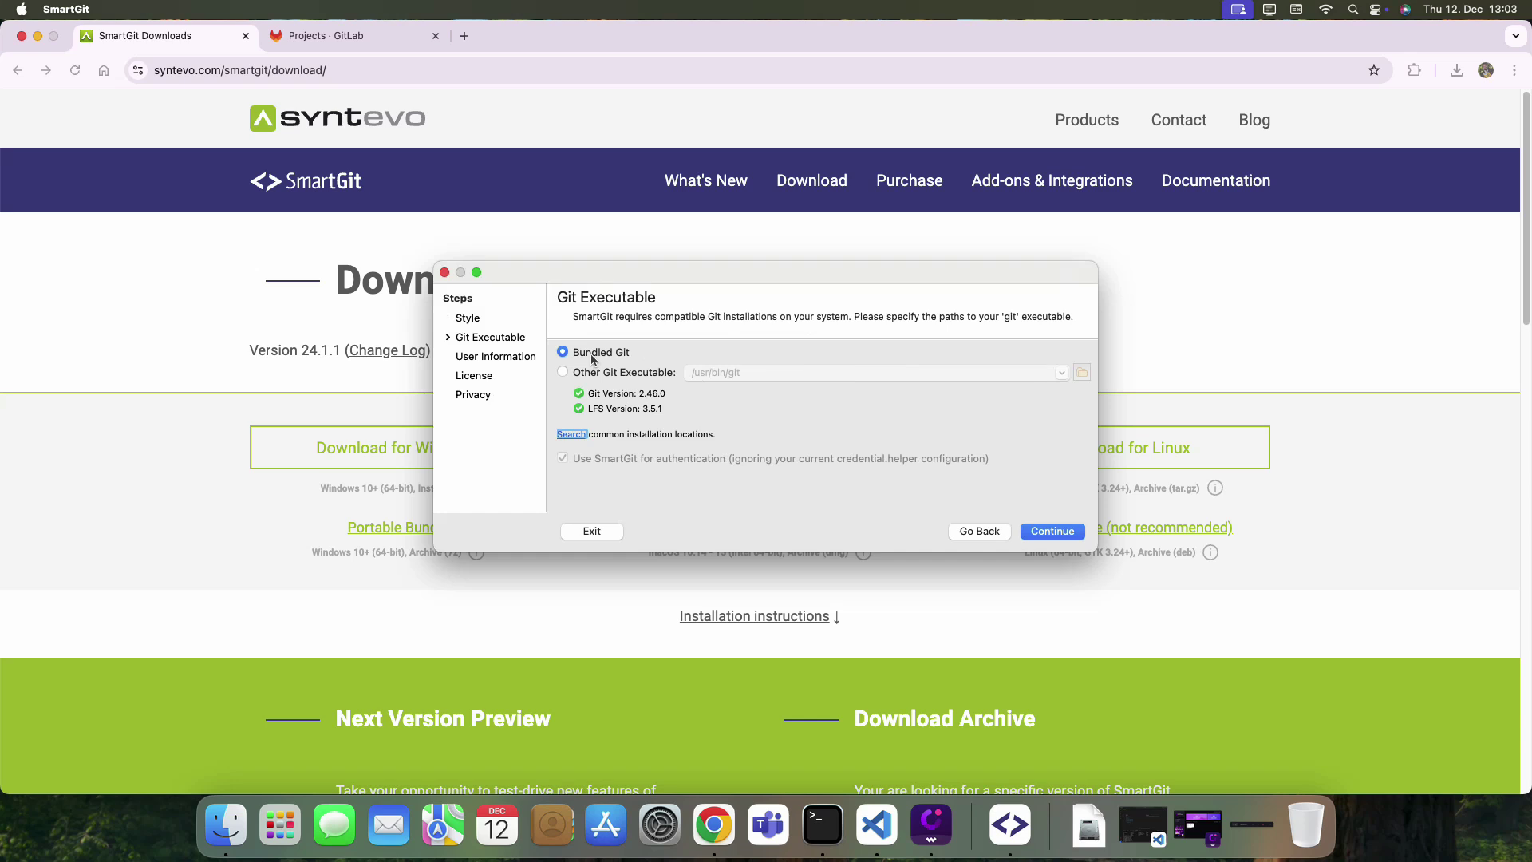
Keep the bundled Git 2.46.0 as SmartGit's Git executable.
click(597, 373)
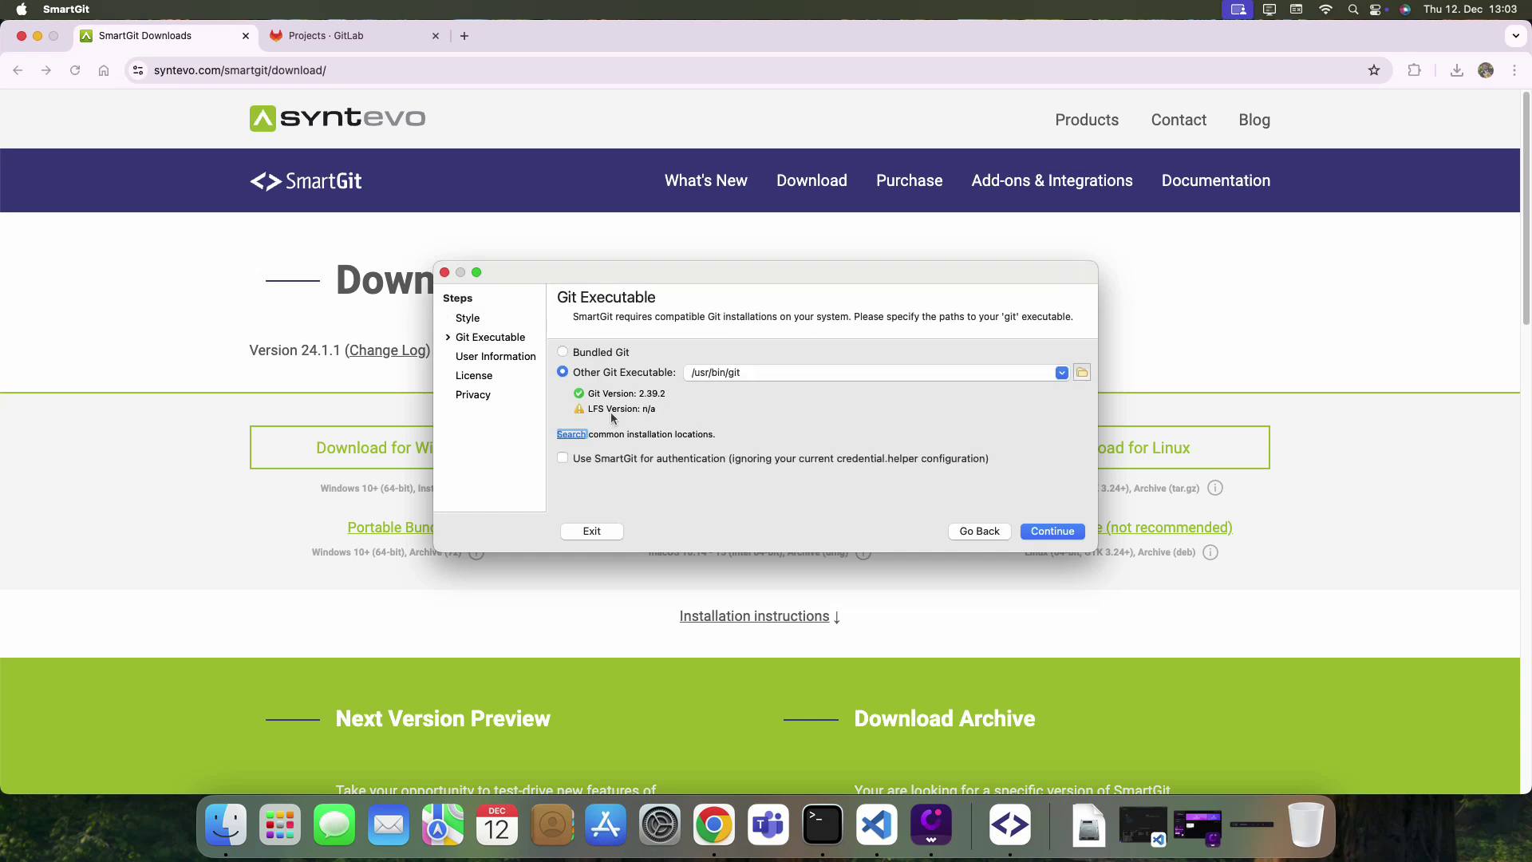
click(590, 358)
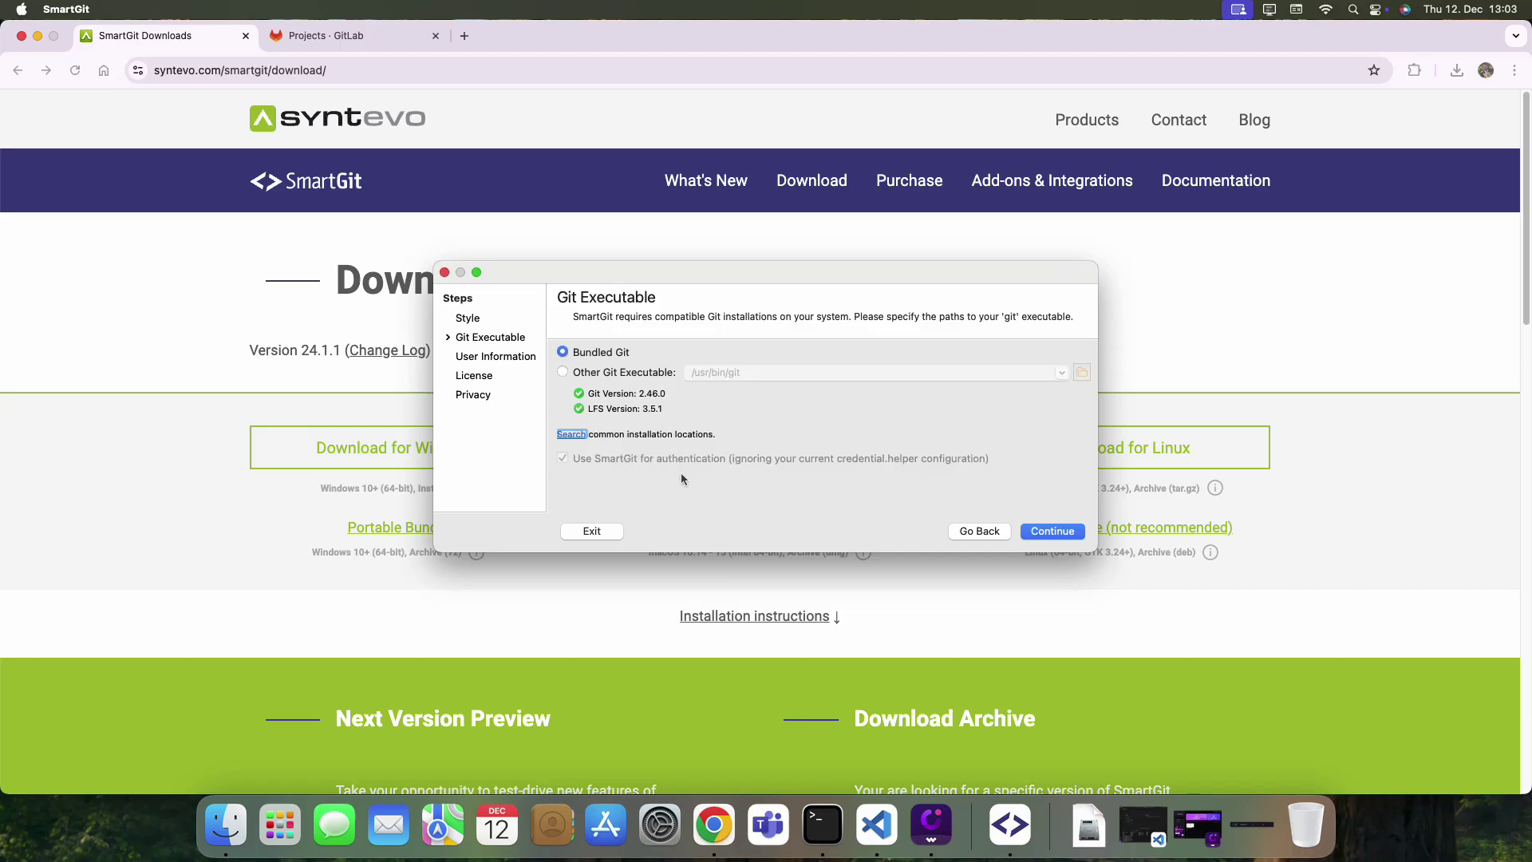
click(1071, 535)
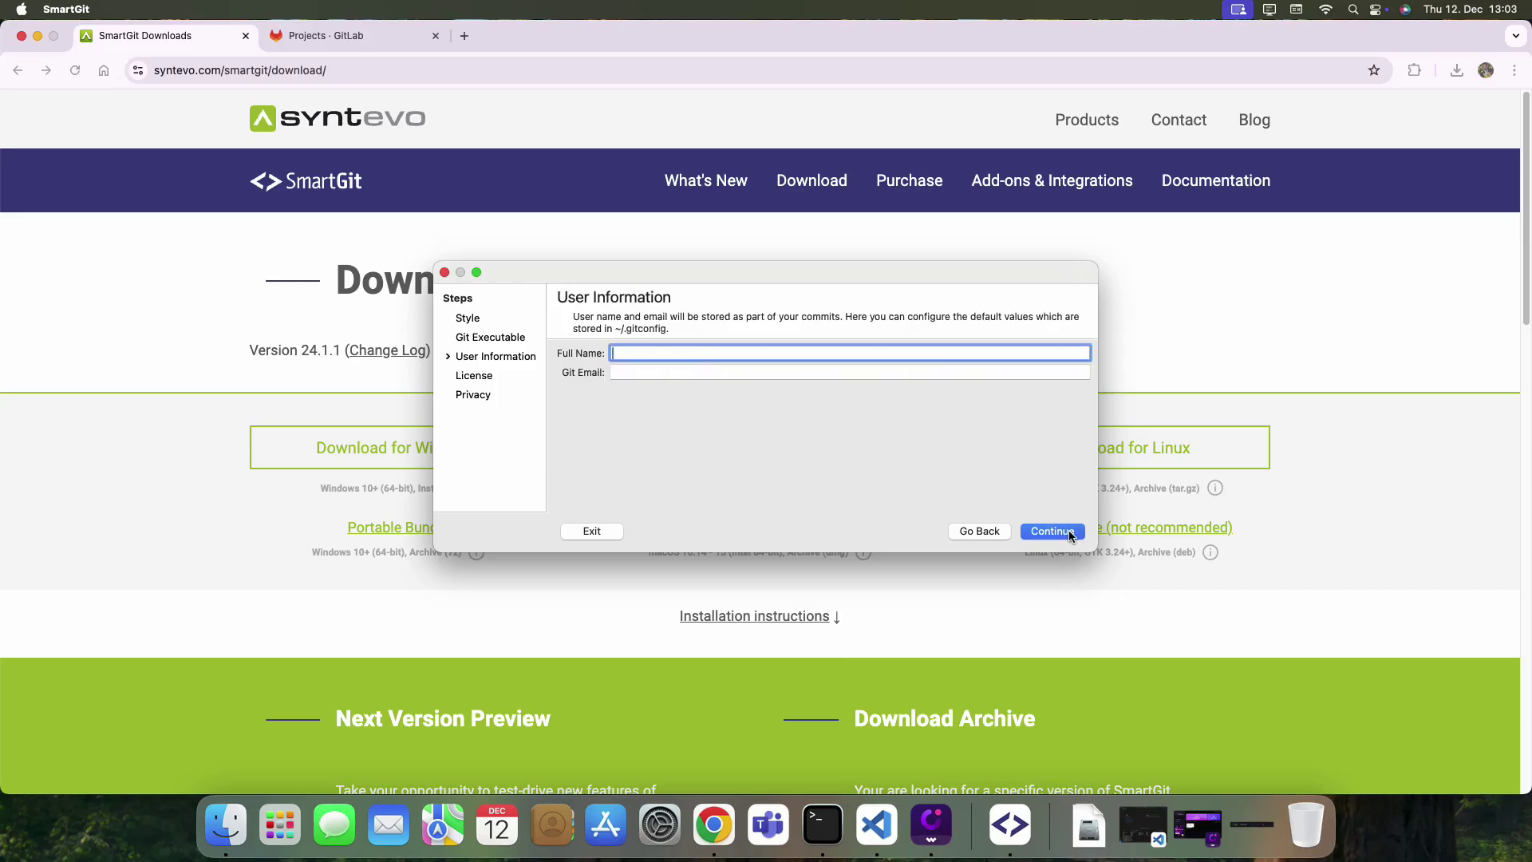
Enter the user's full name and Git e-mail address on the User Information step.
key(Tab)
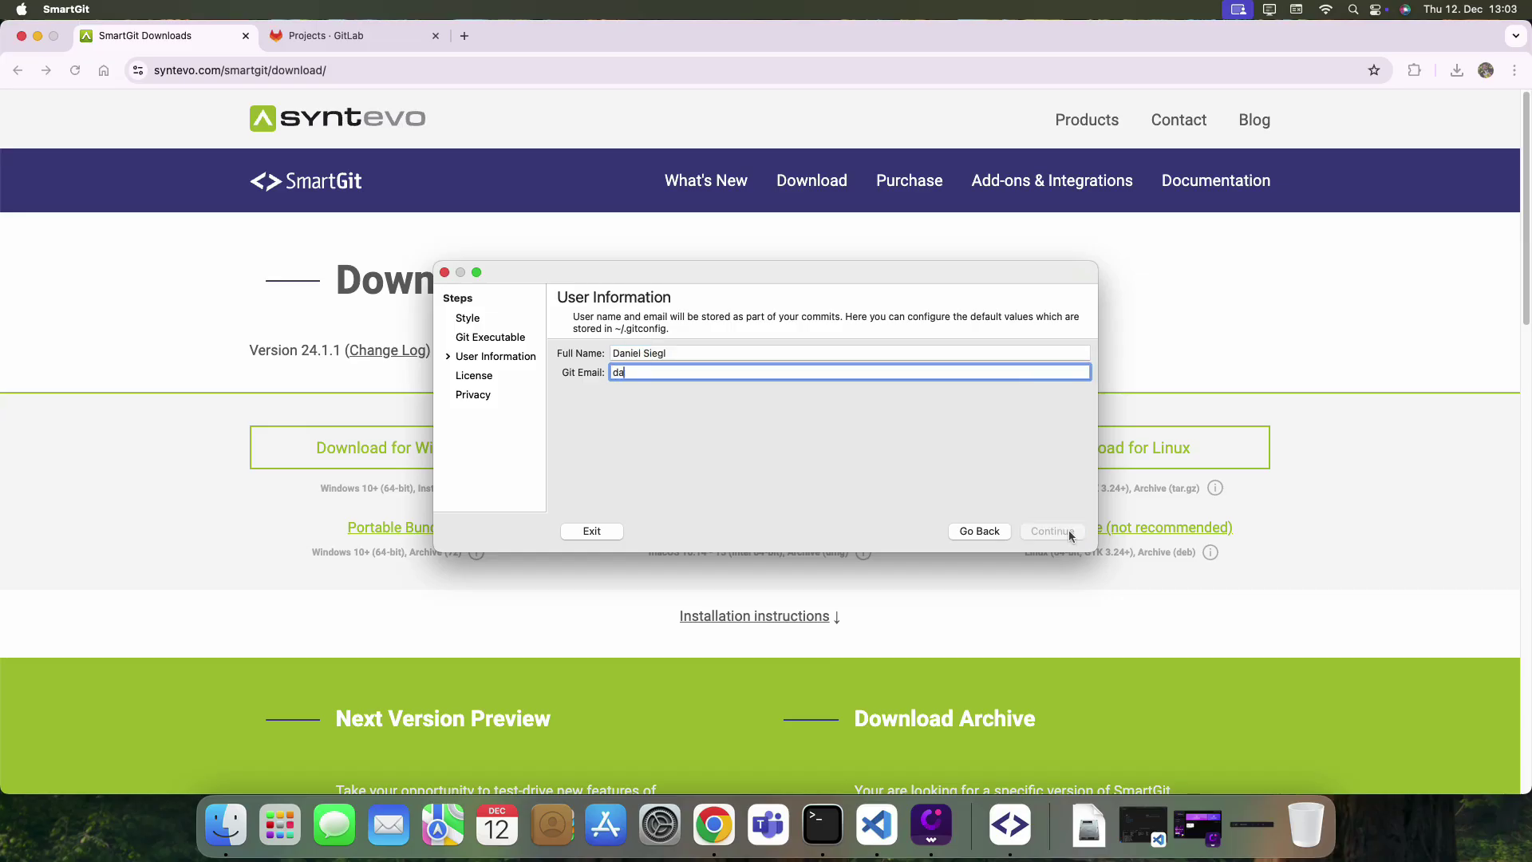
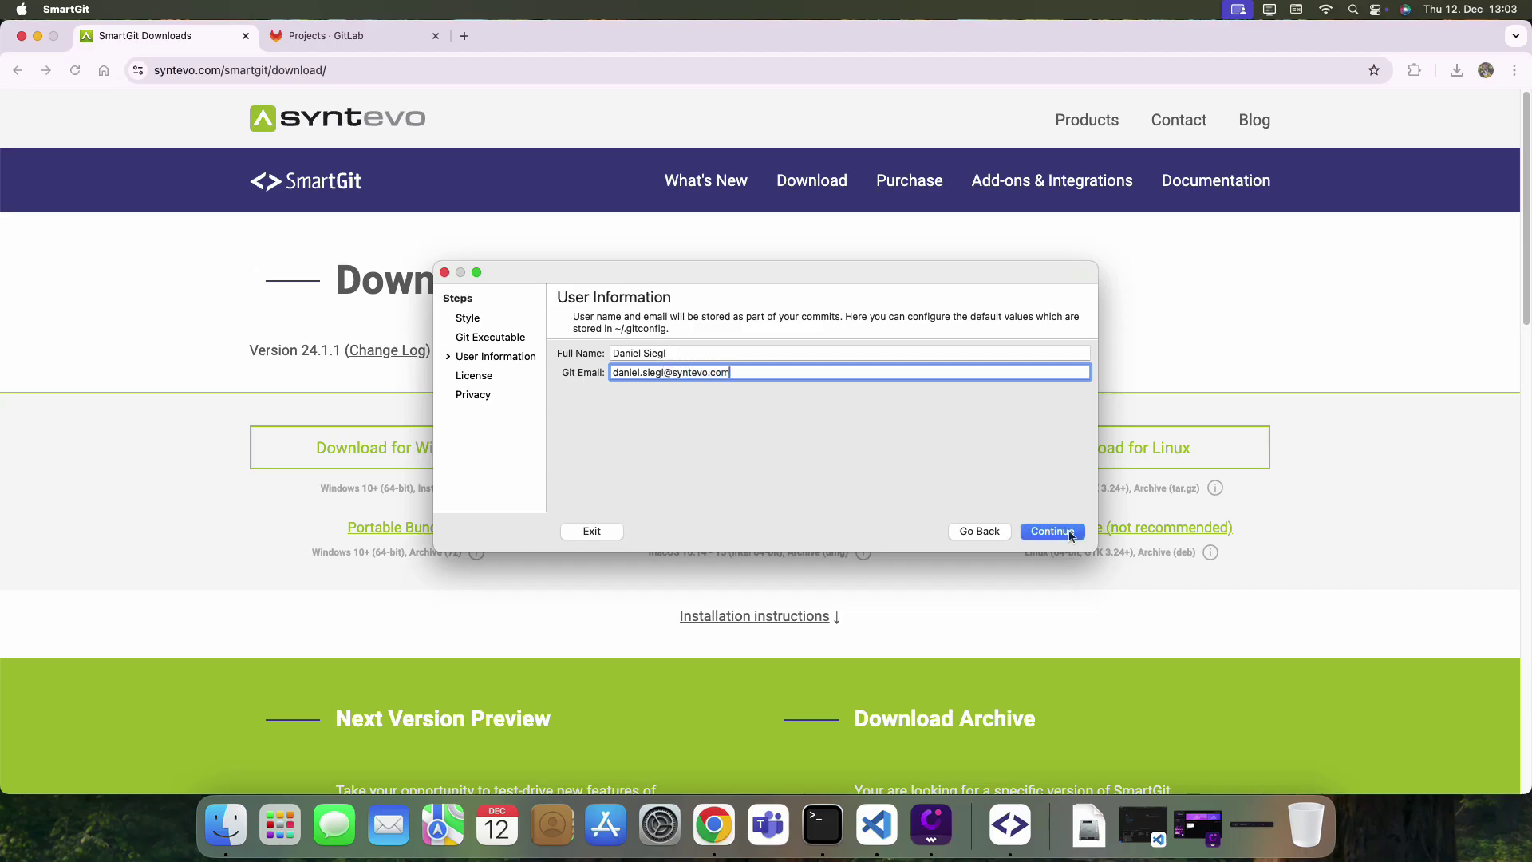
Accept the license agreement and register the downloaded .lic license file from Downloads.
click(1075, 532)
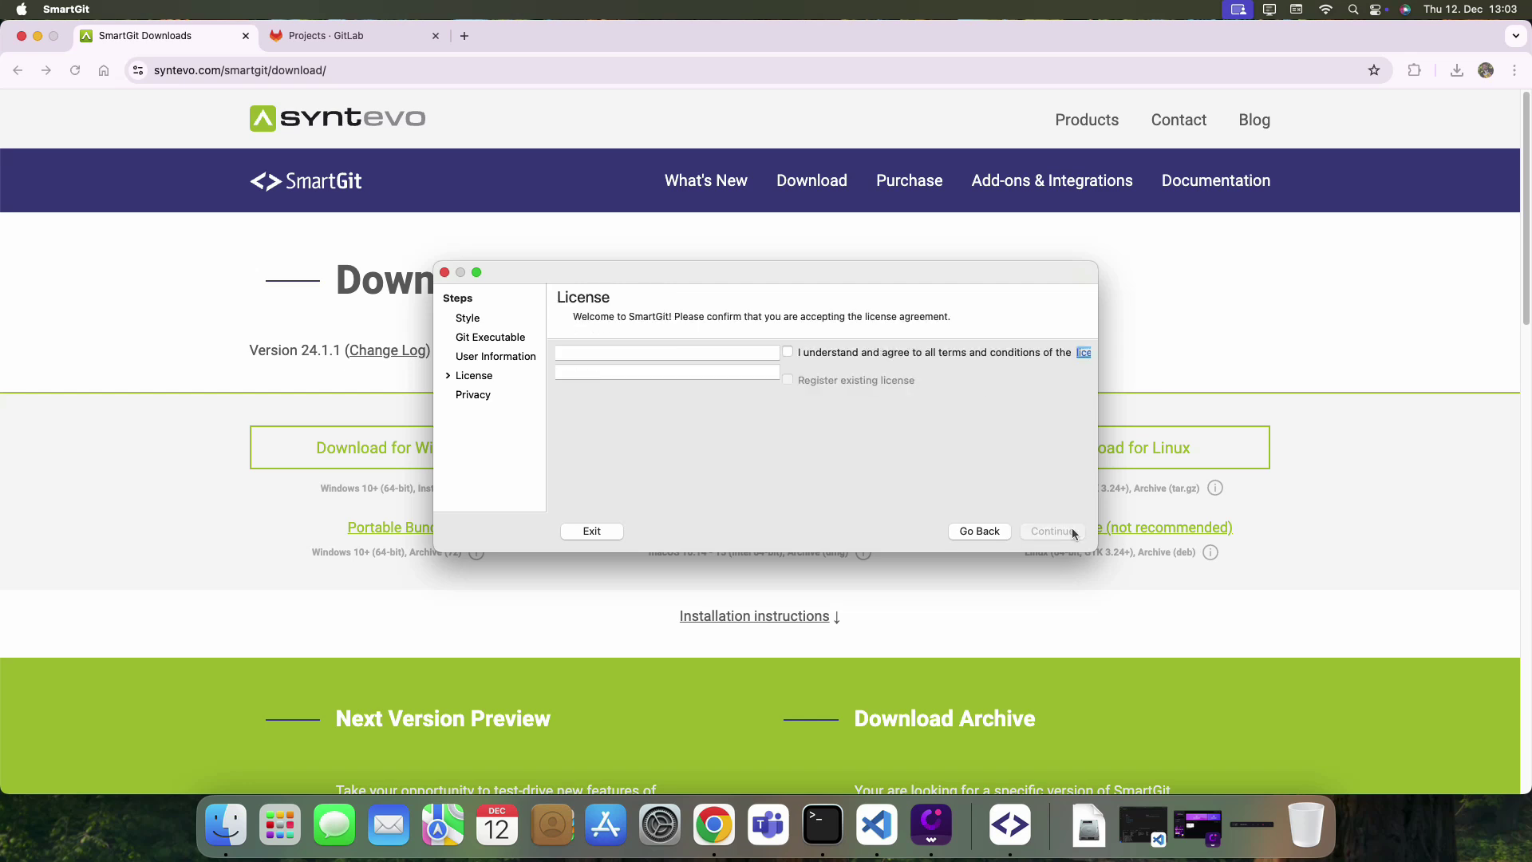
click(766, 352)
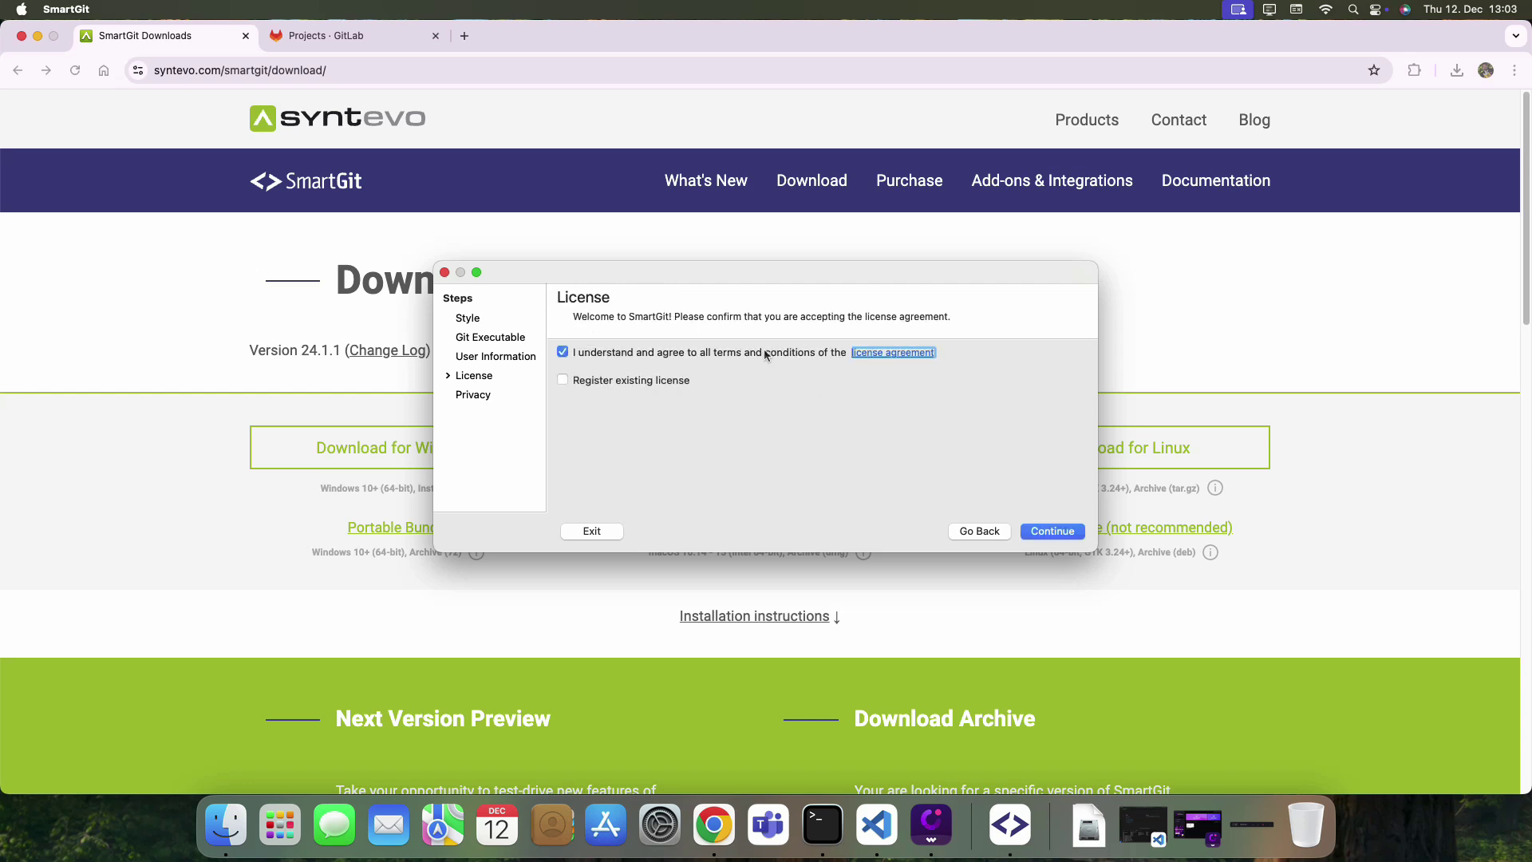
click(678, 384)
click(677, 380)
click(683, 383)
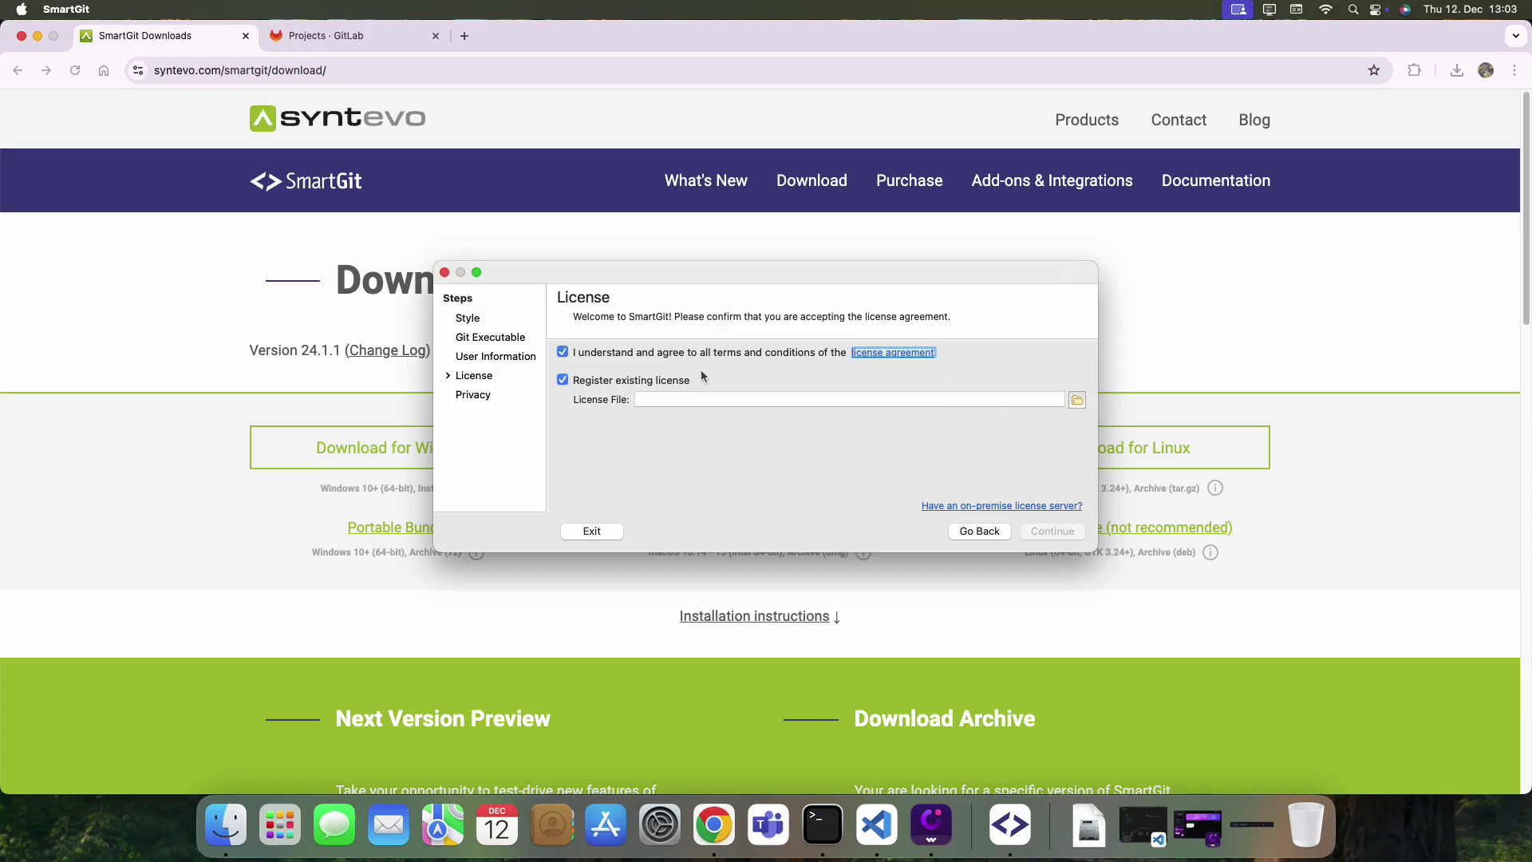
click(1078, 400)
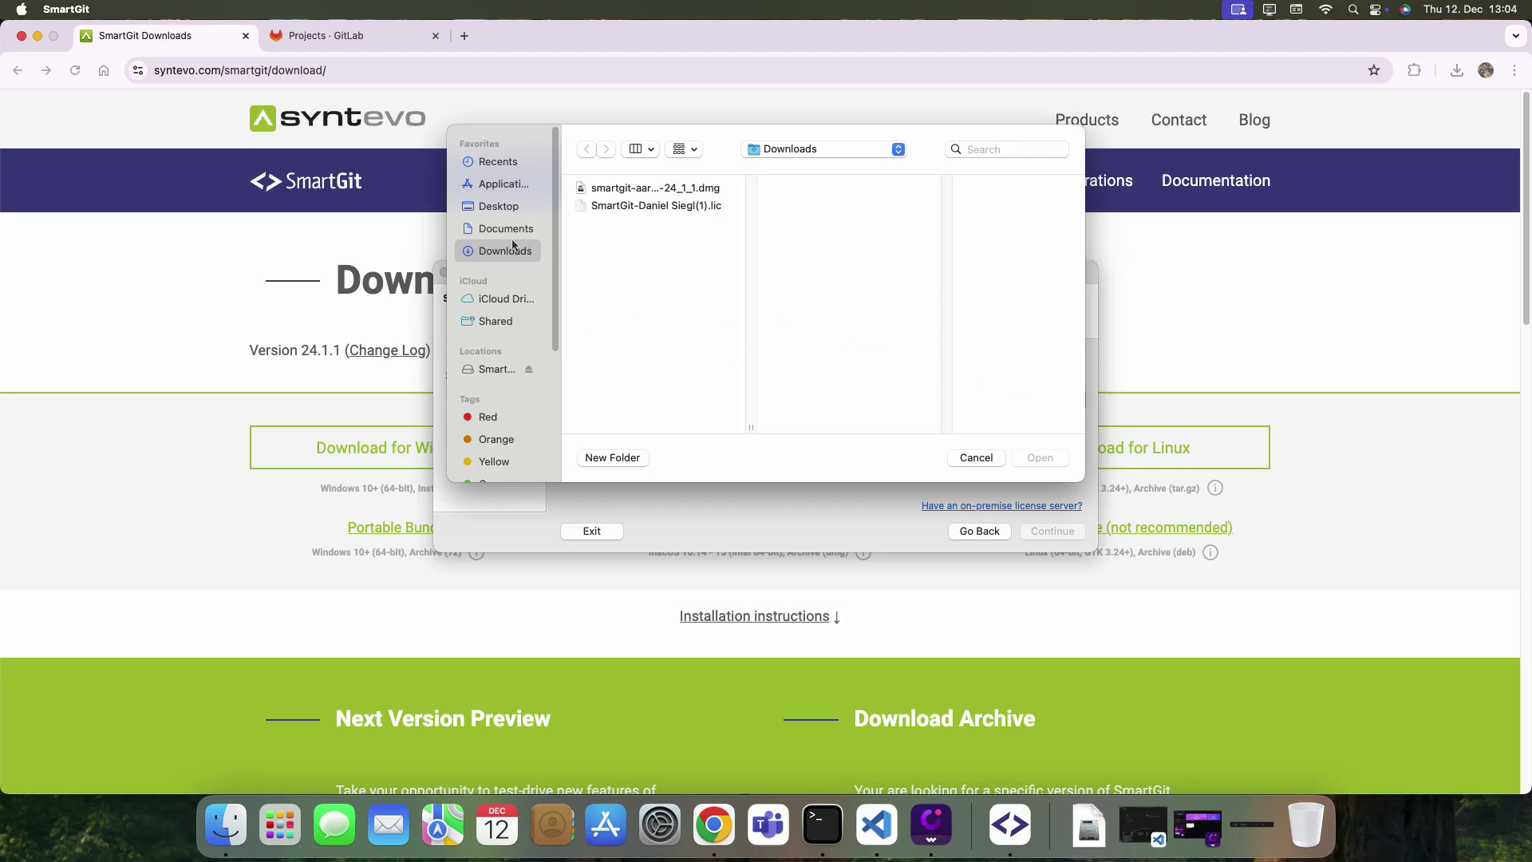
double_click(652, 206)
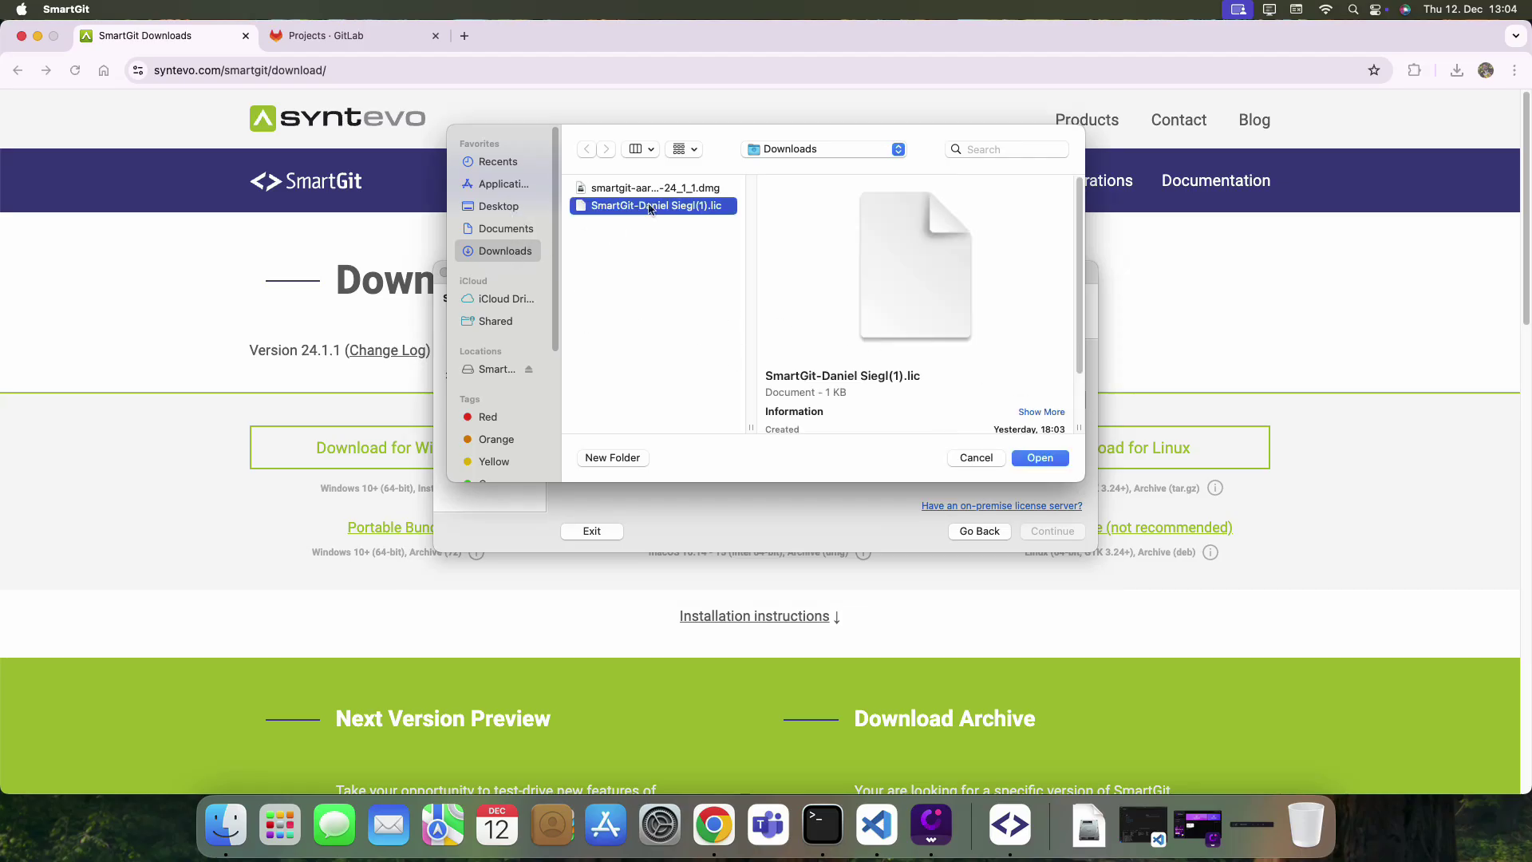
click(1062, 533)
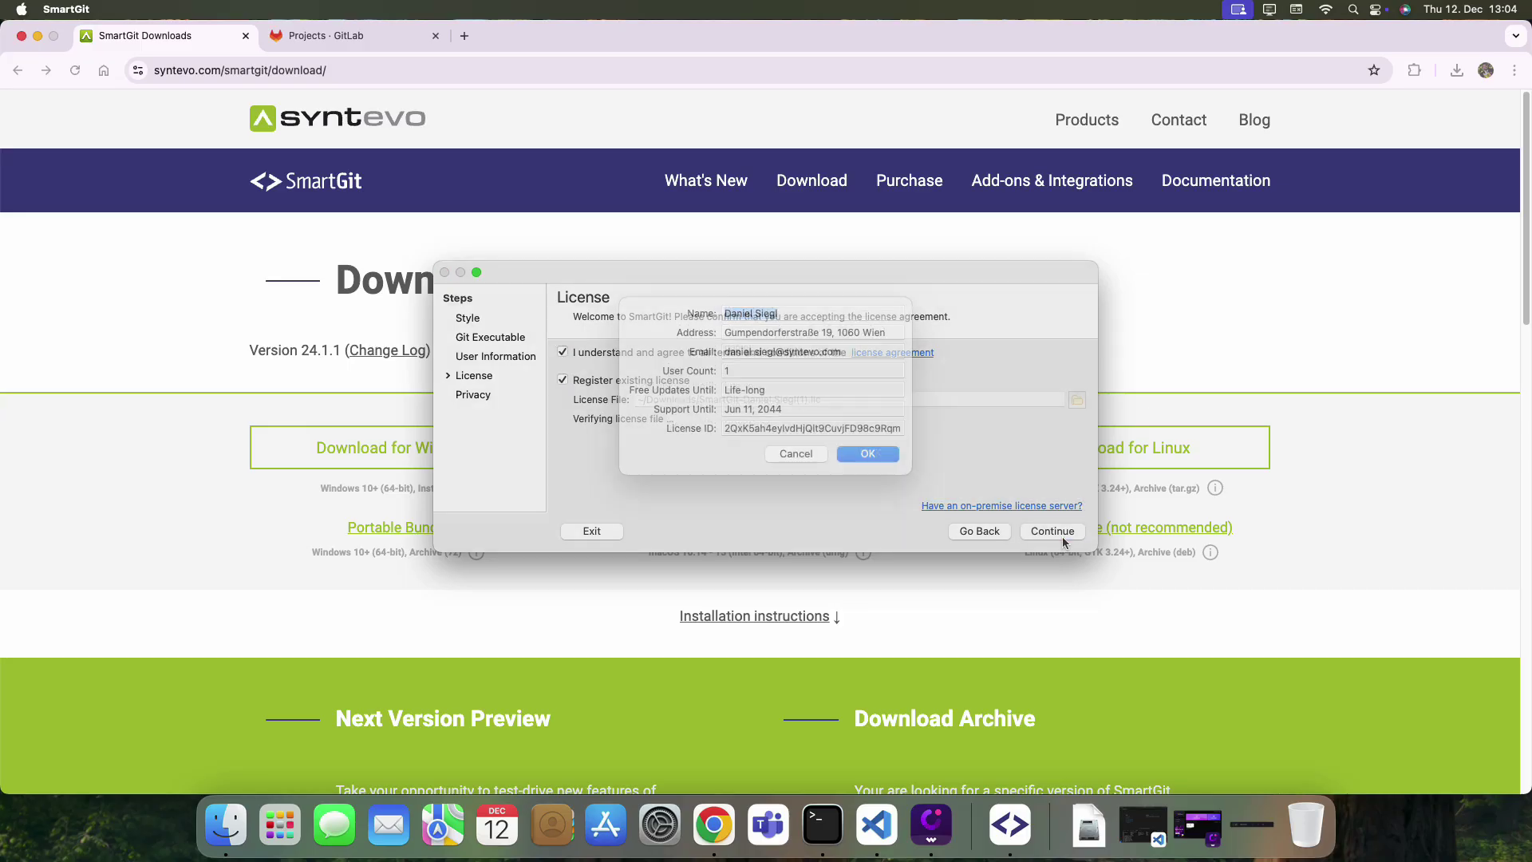
click(875, 474)
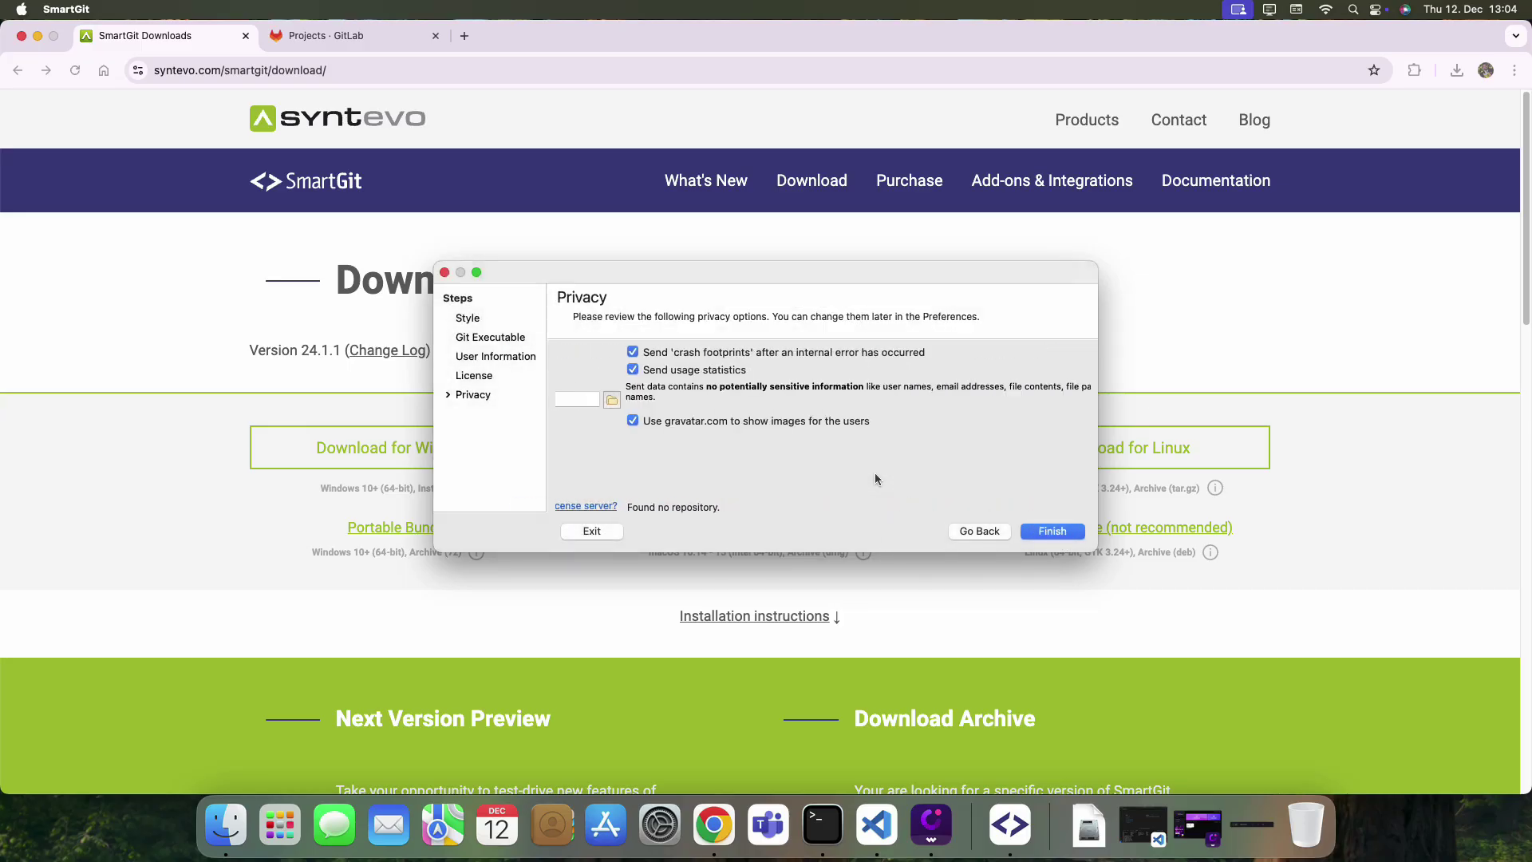
Finish setup, go full screen, and configure a GitLab clone source without a master password.
click(1058, 532)
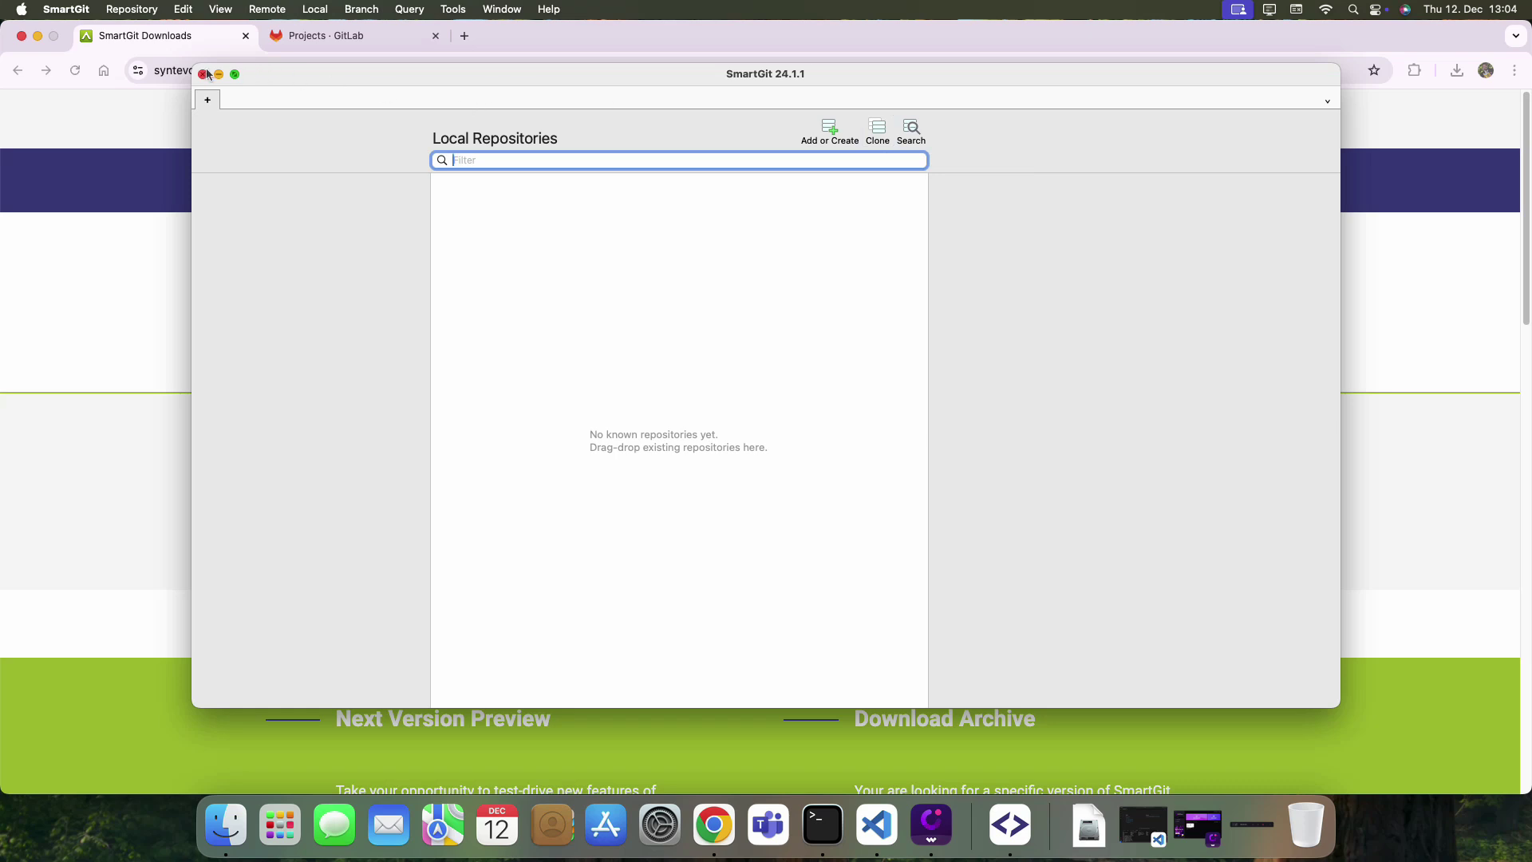
click(235, 74)
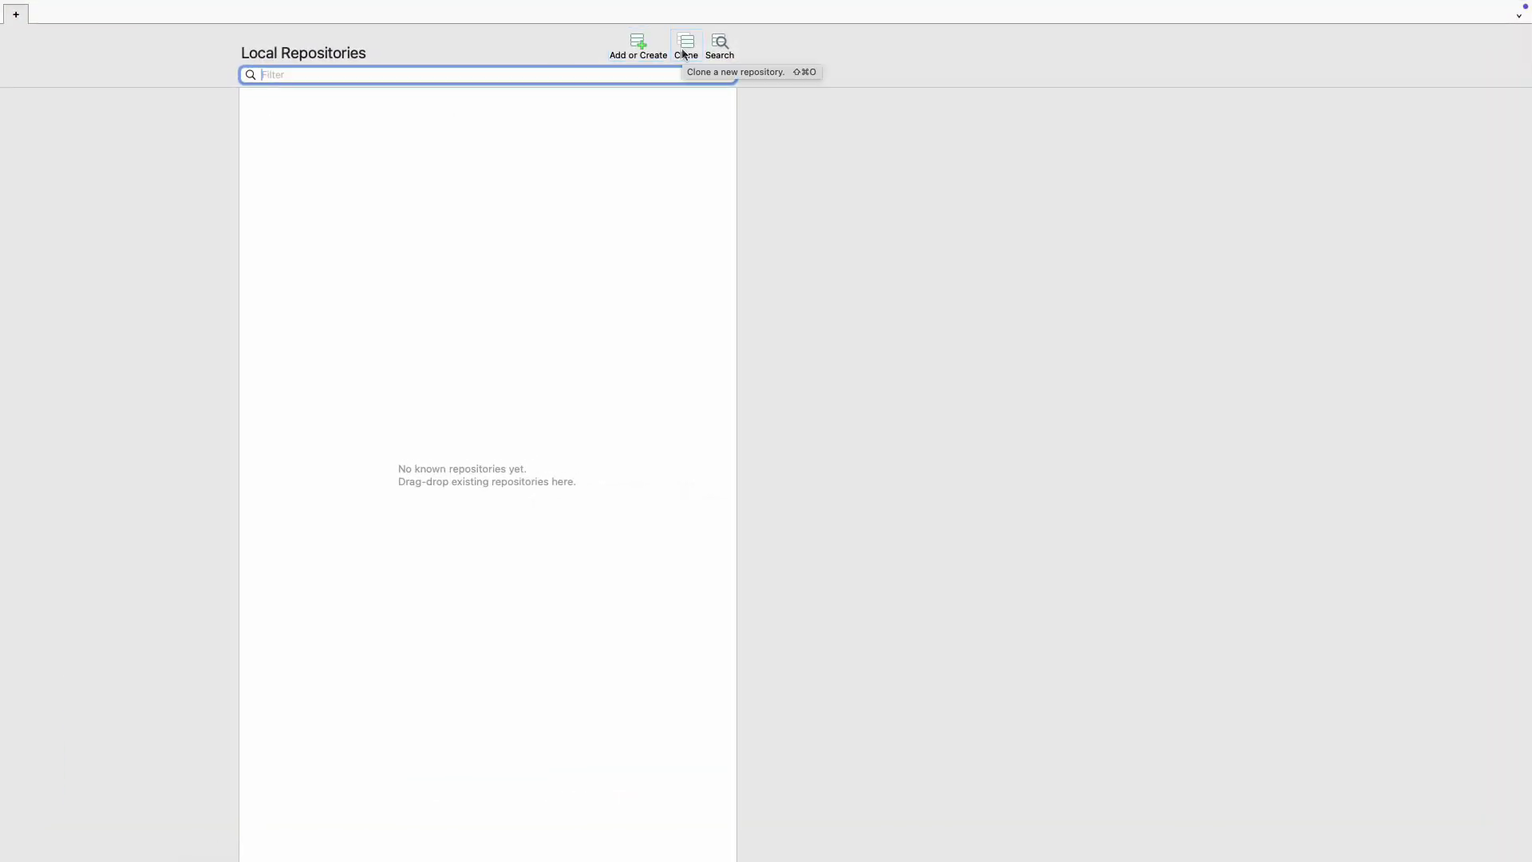
click(684, 49)
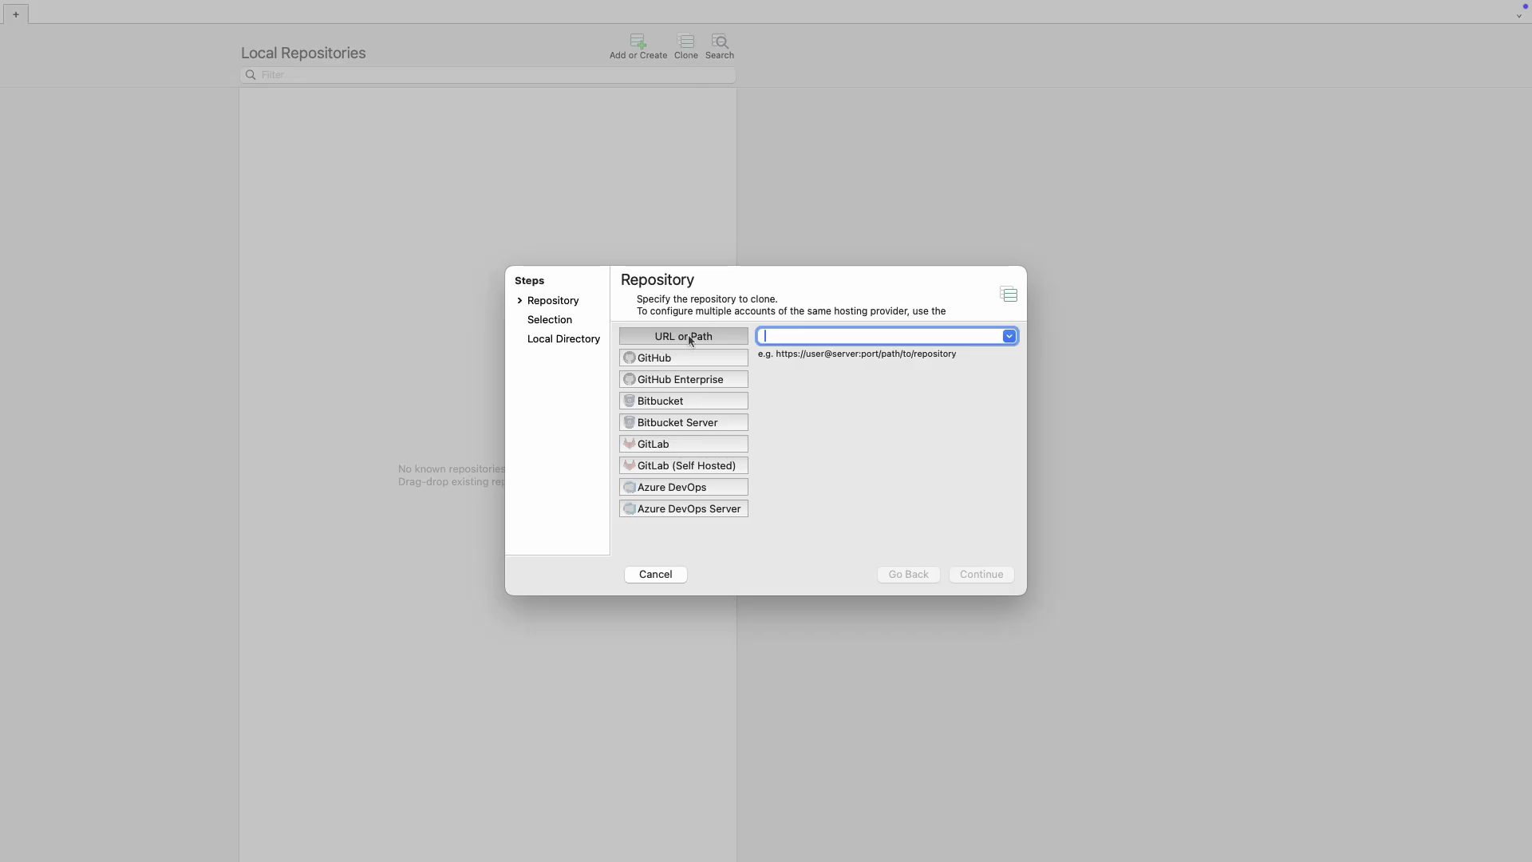
click(662, 447)
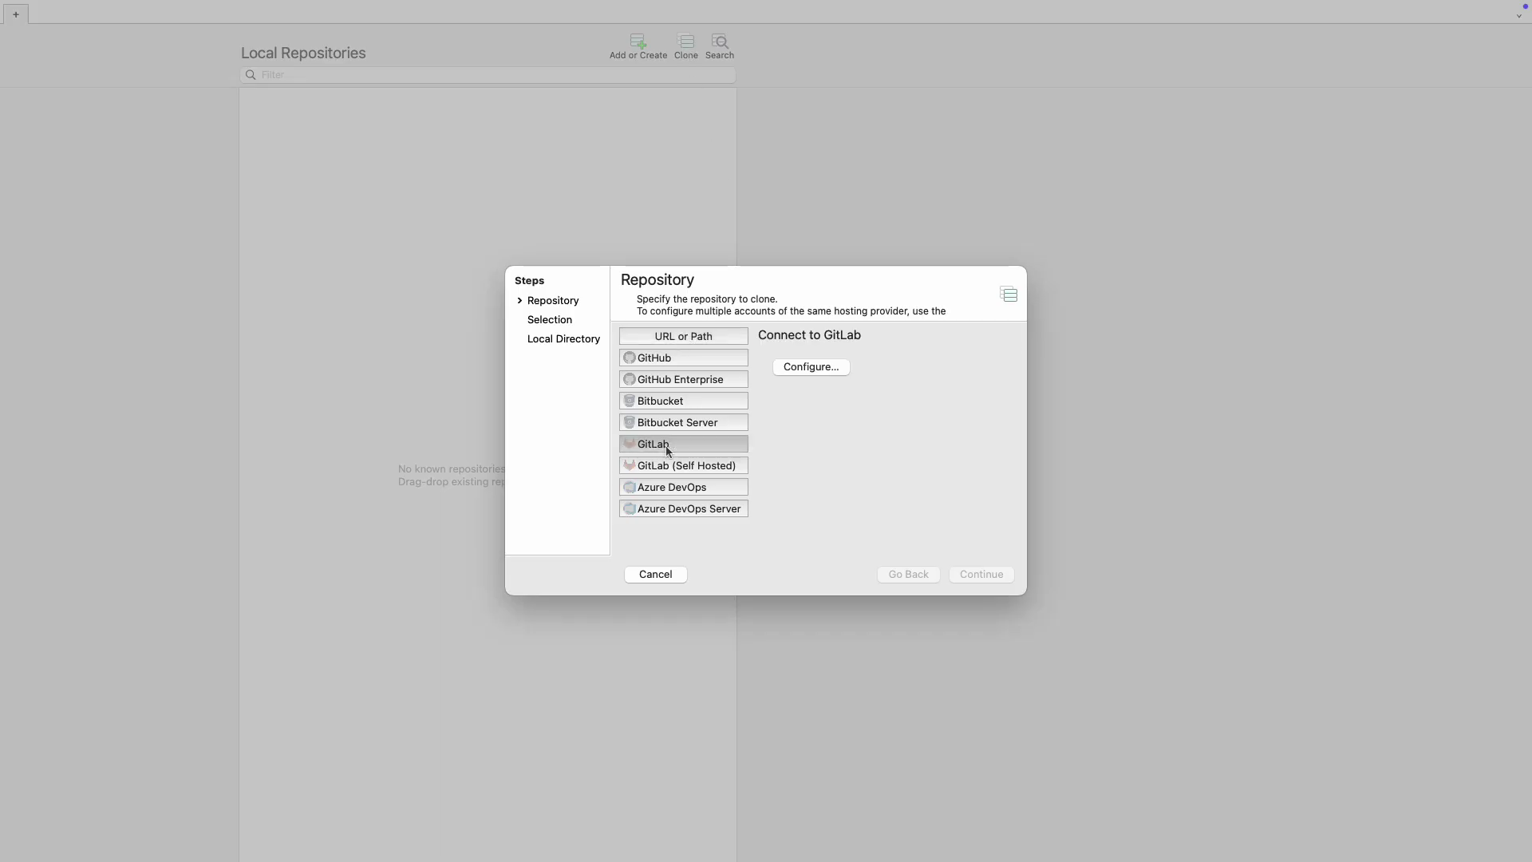
click(811, 369)
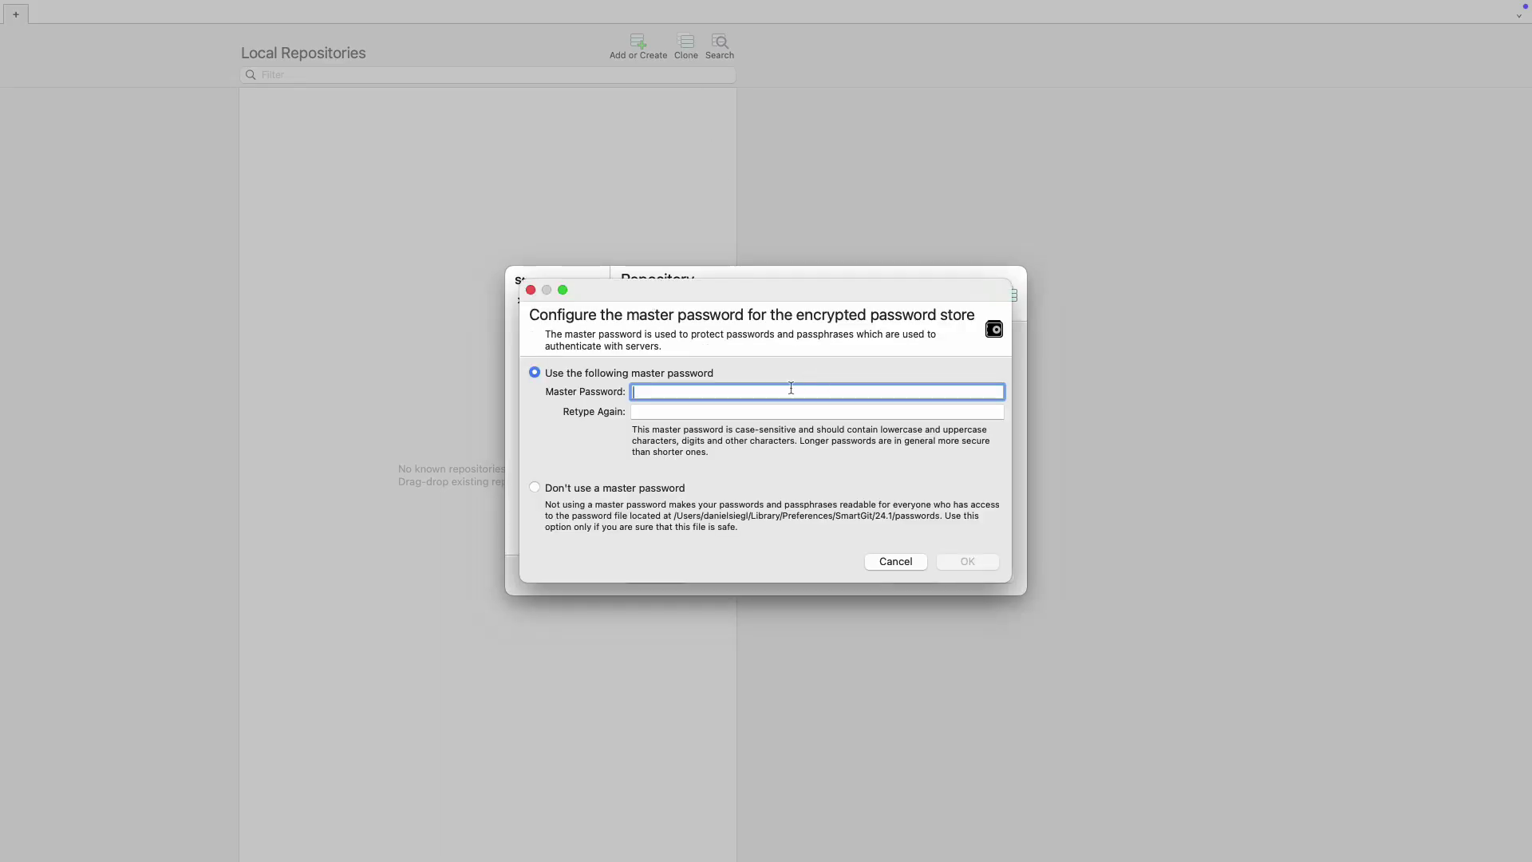
click(615, 490)
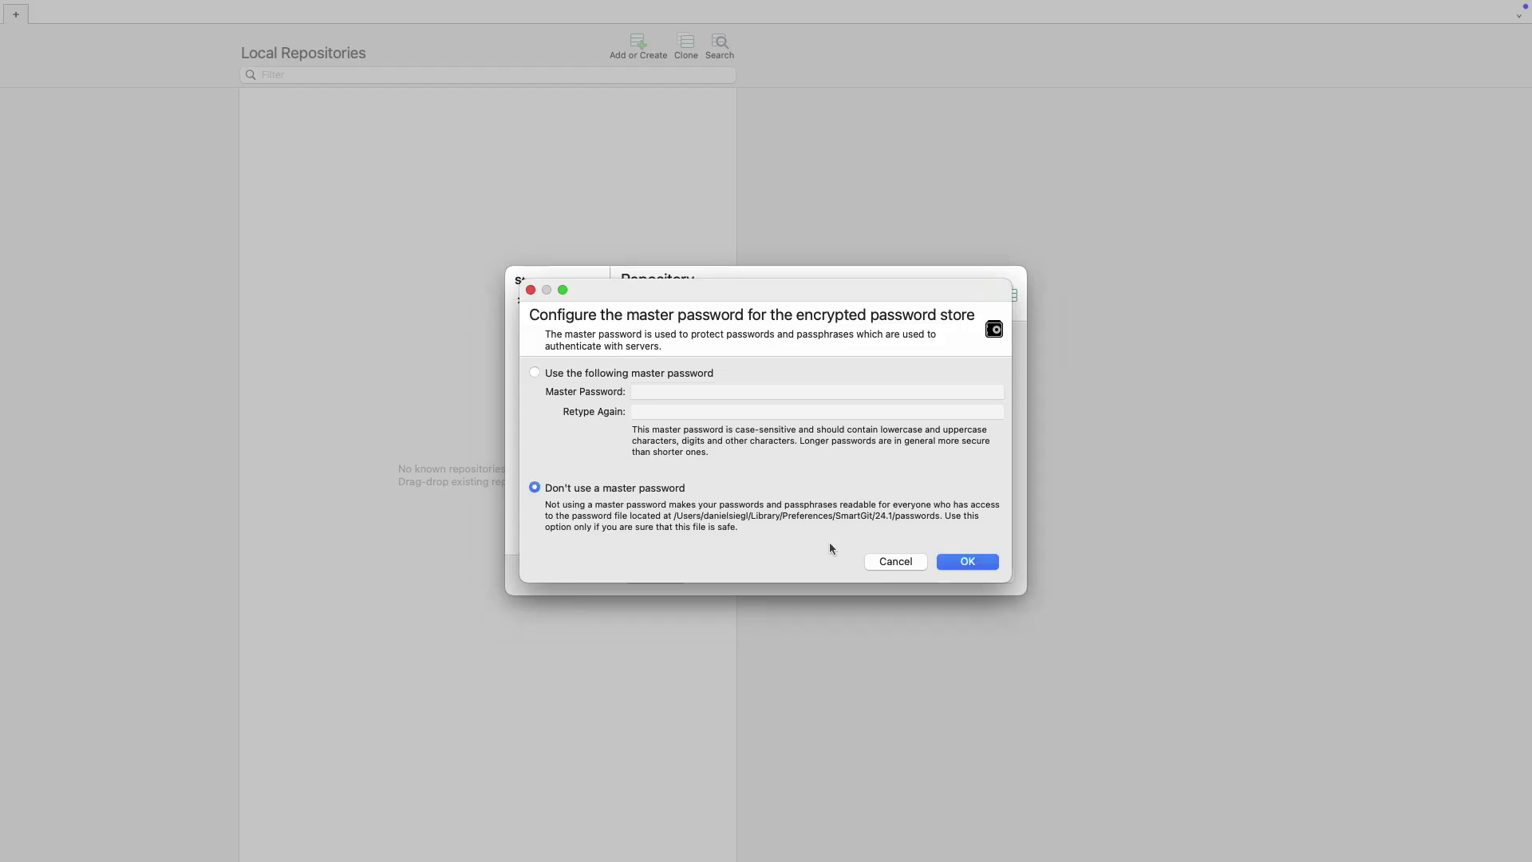
click(992, 565)
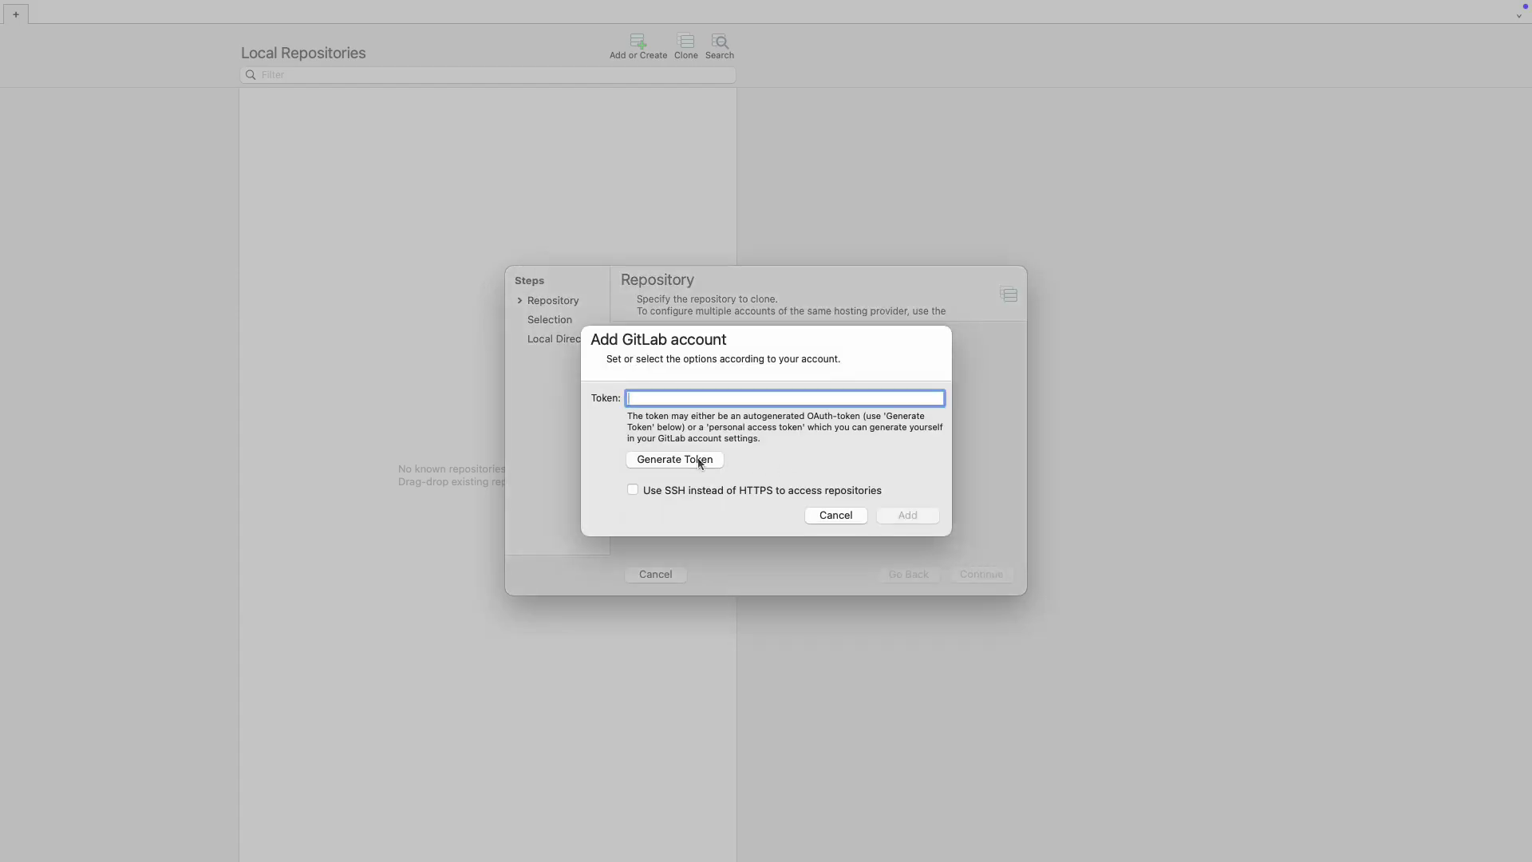
Generate a GitLab token, authorize SmartGit in the browser, and add the GitLab account.
click(698, 459)
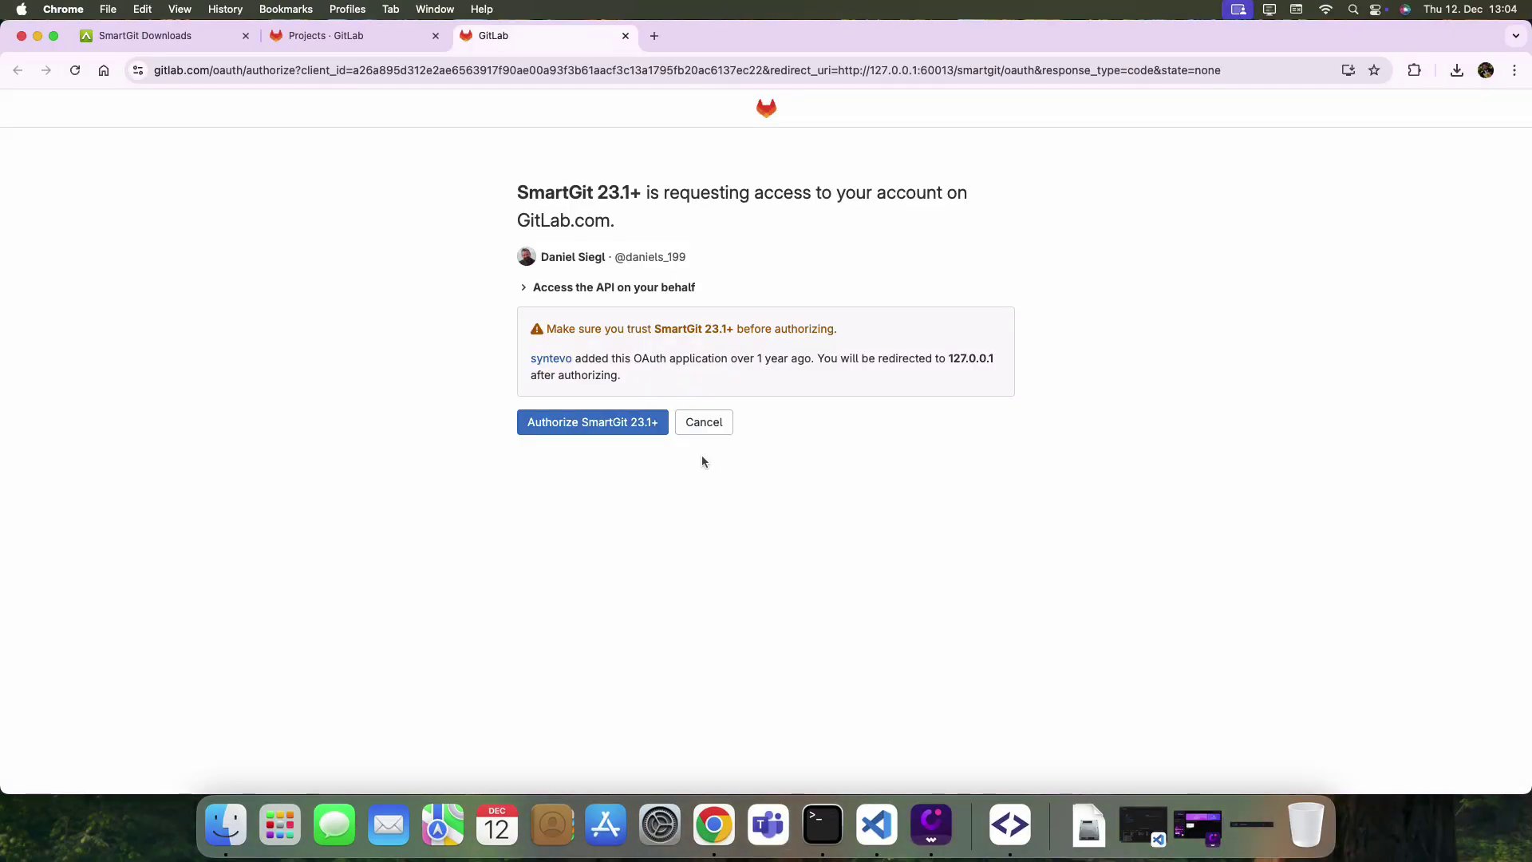
click(619, 428)
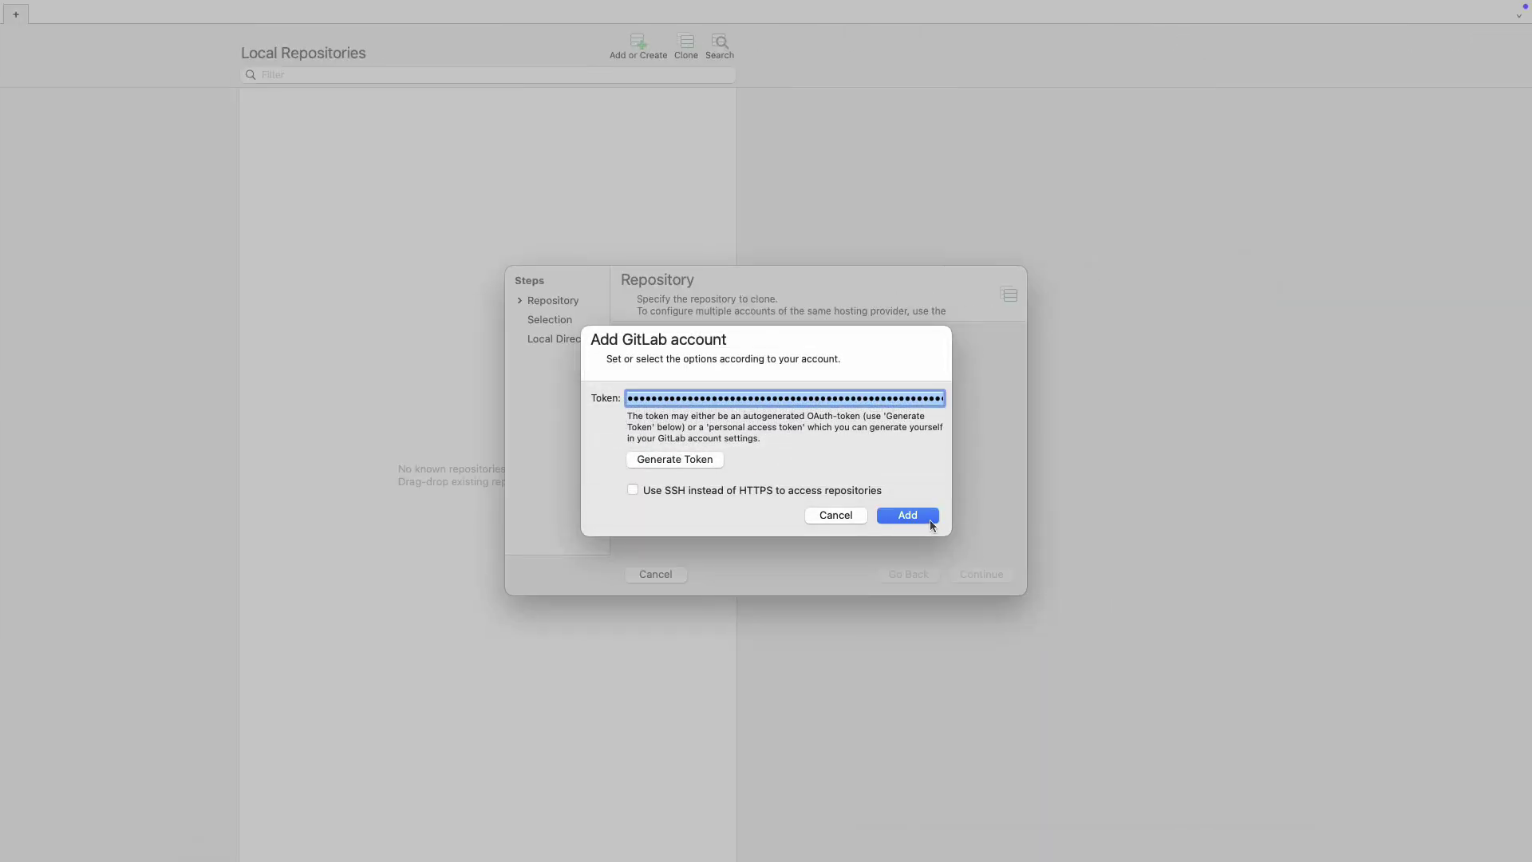
click(929, 518)
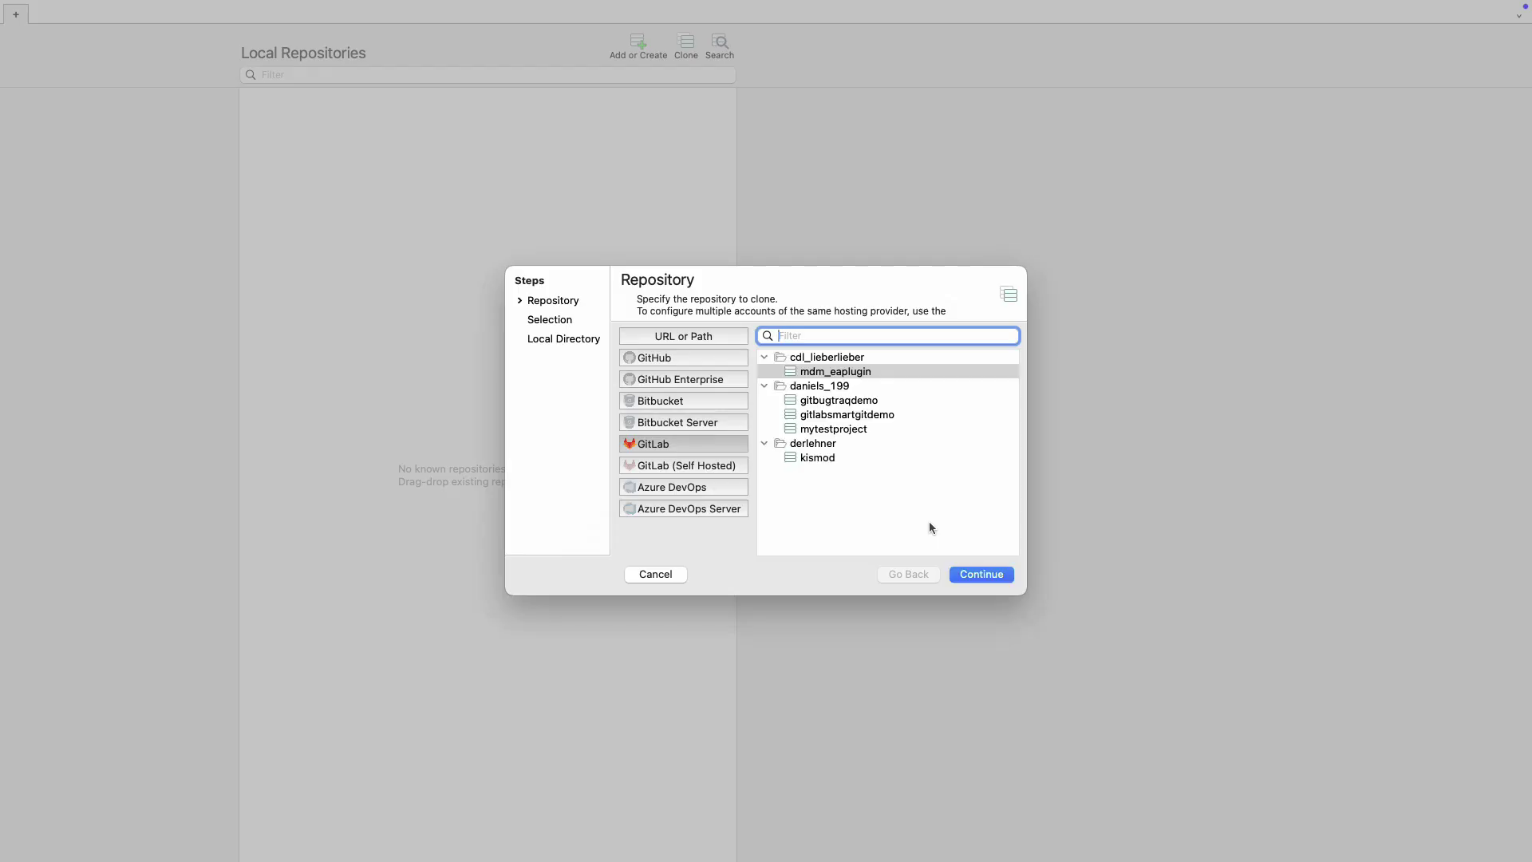
Clone gitlabsmartgitdemo into ~/Git-projects with SmartGit as the credential helper.
click(881, 418)
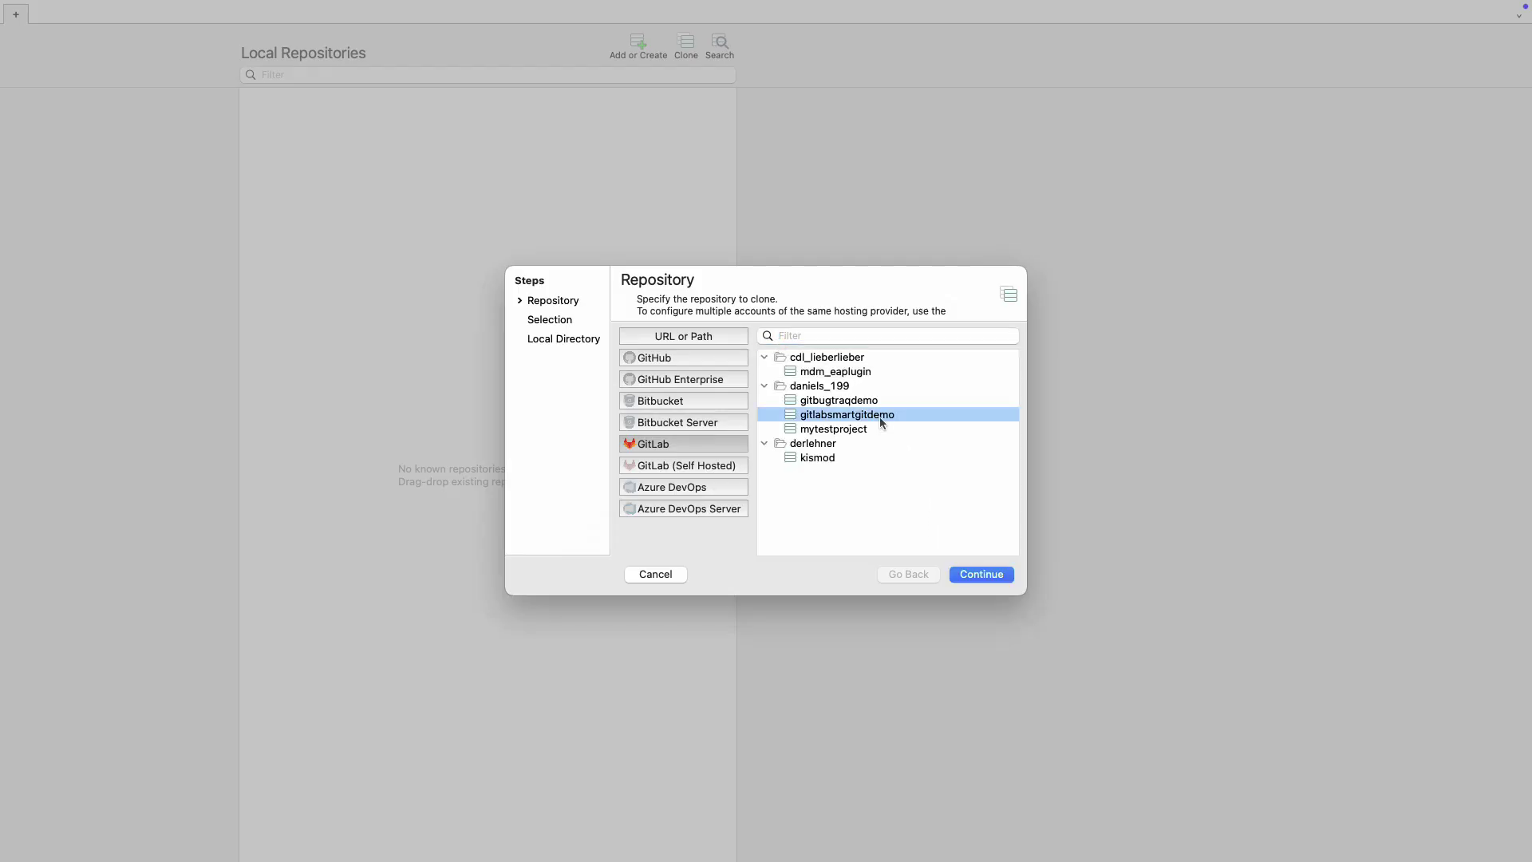
click(988, 576)
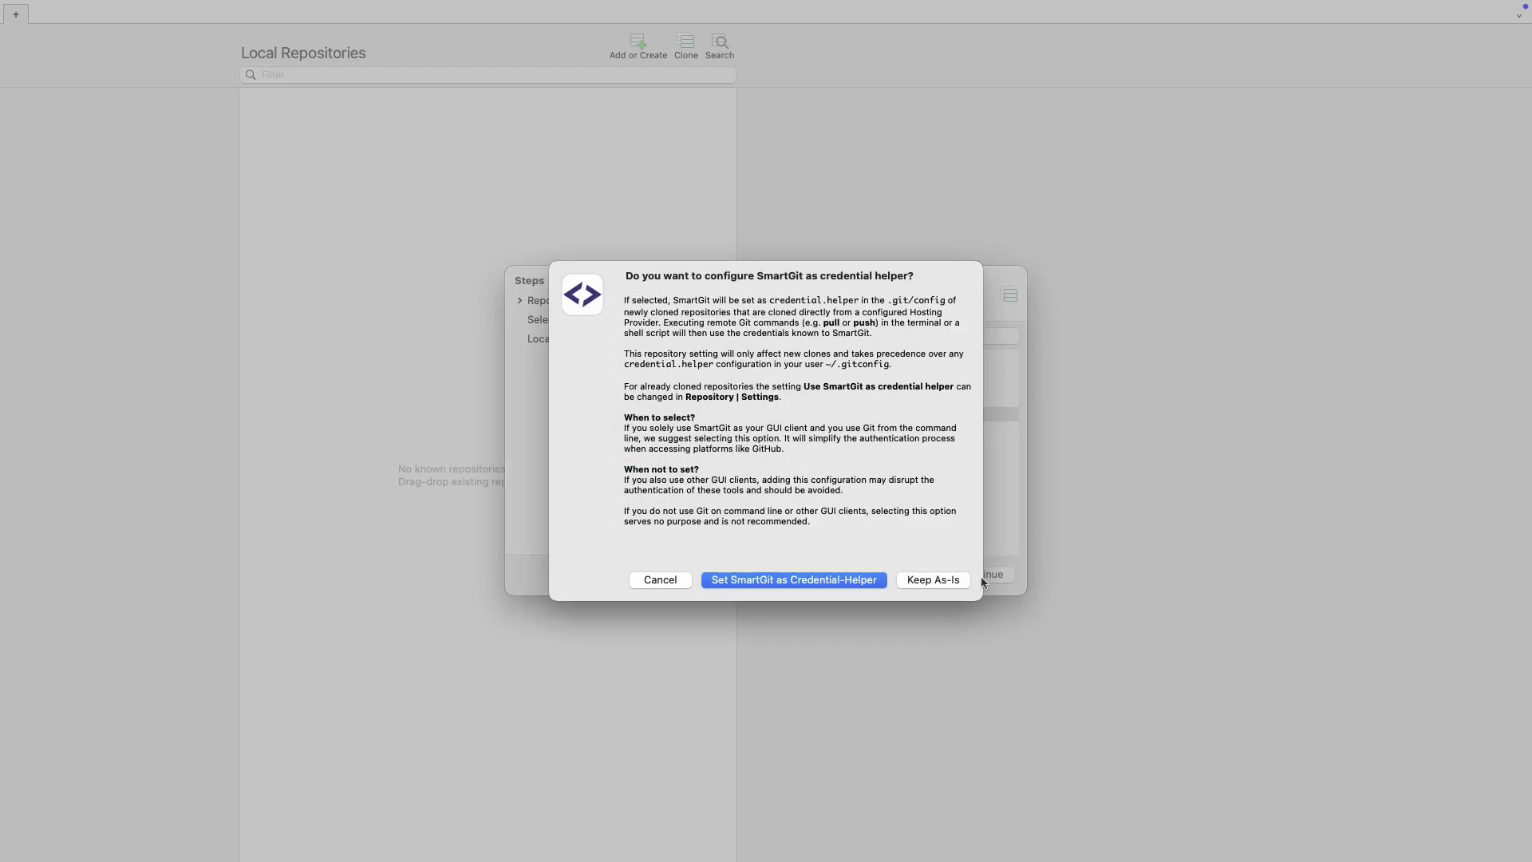
click(840, 580)
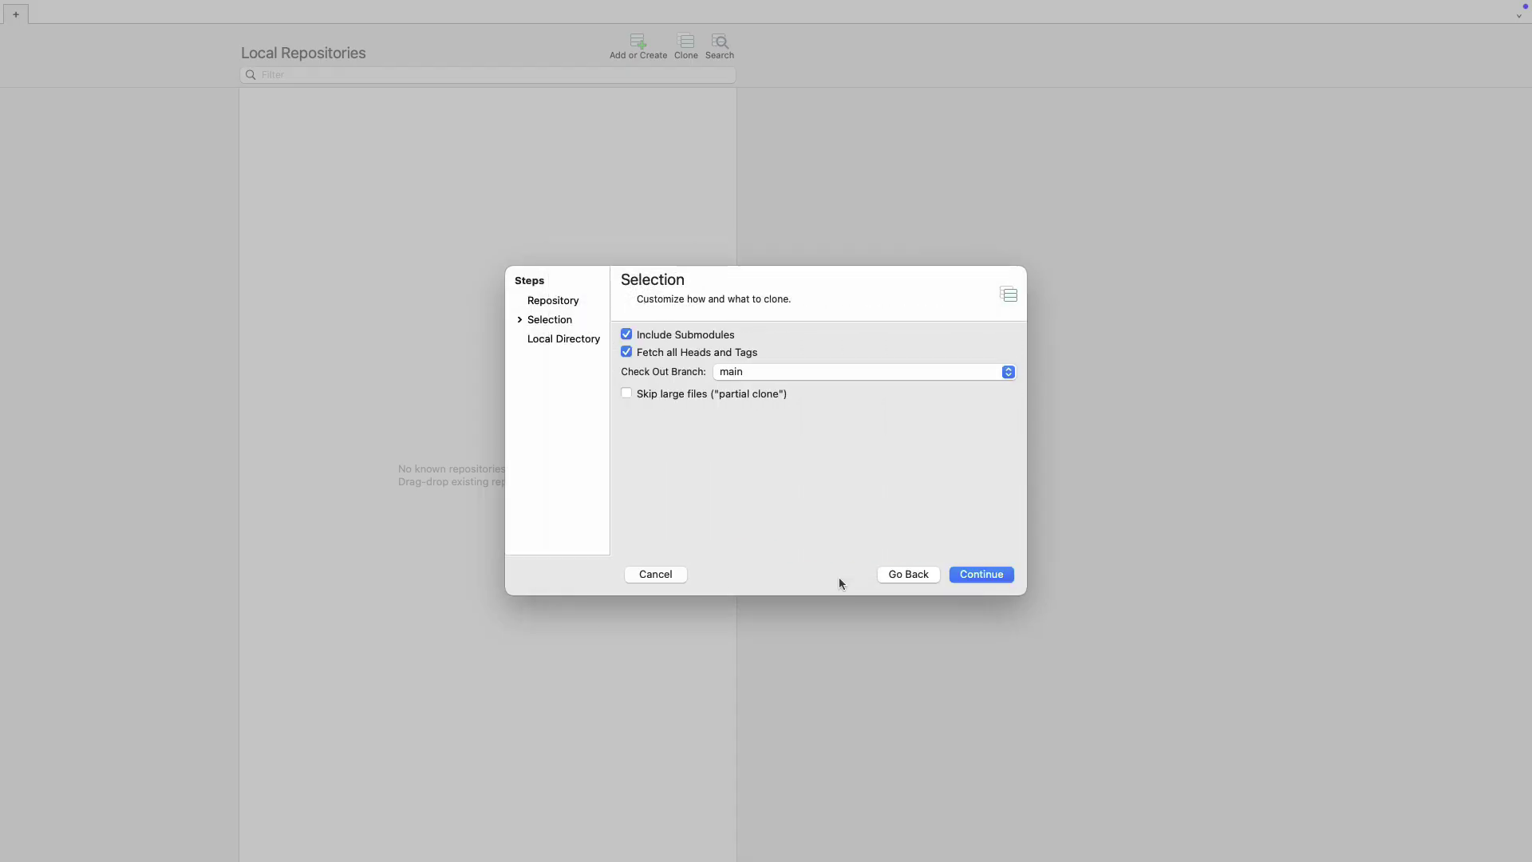
click(964, 575)
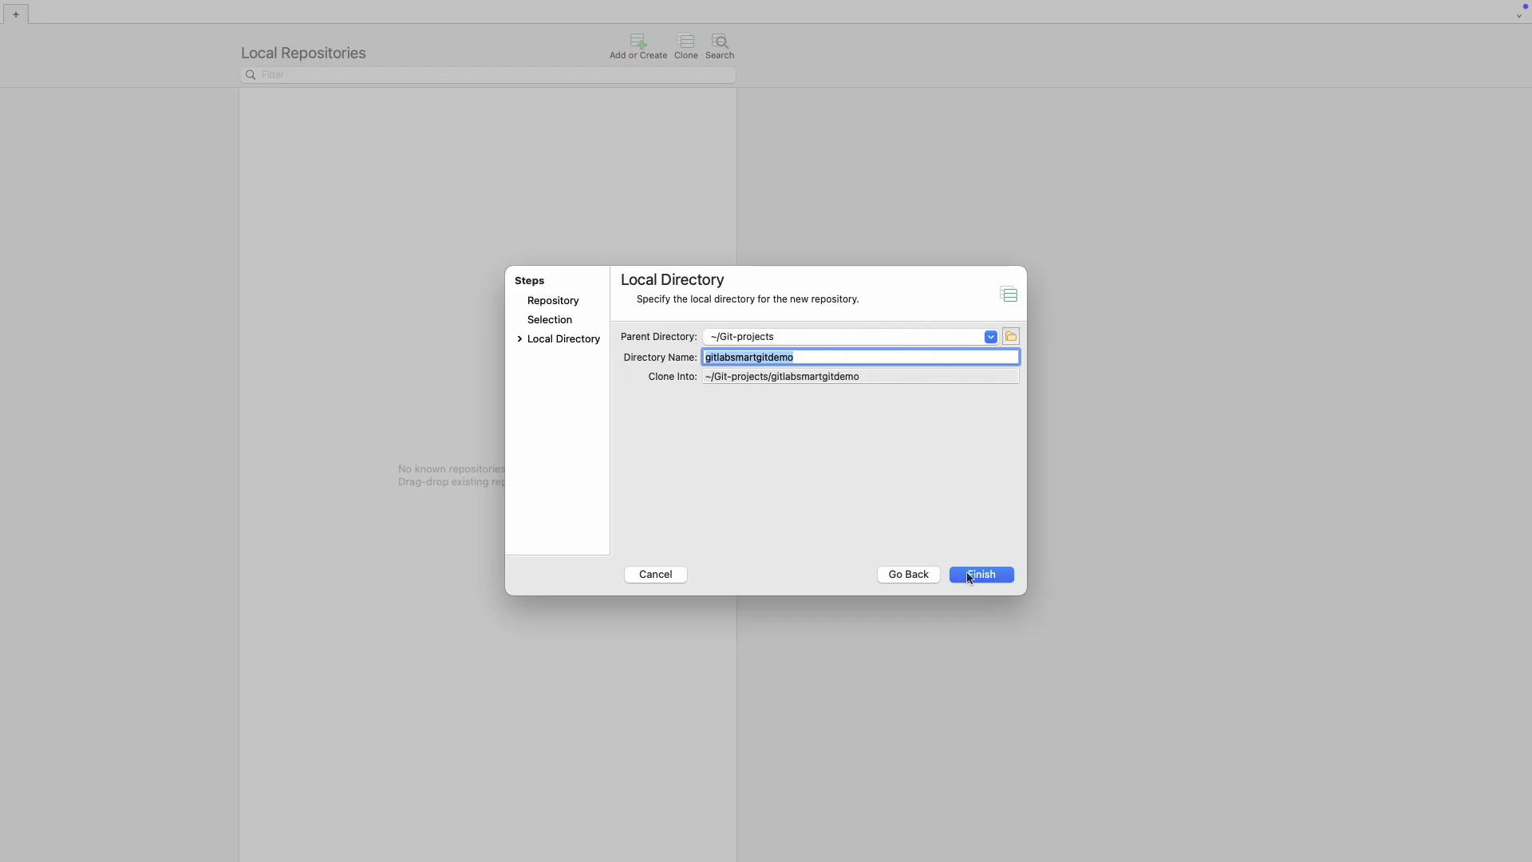
click(968, 575)
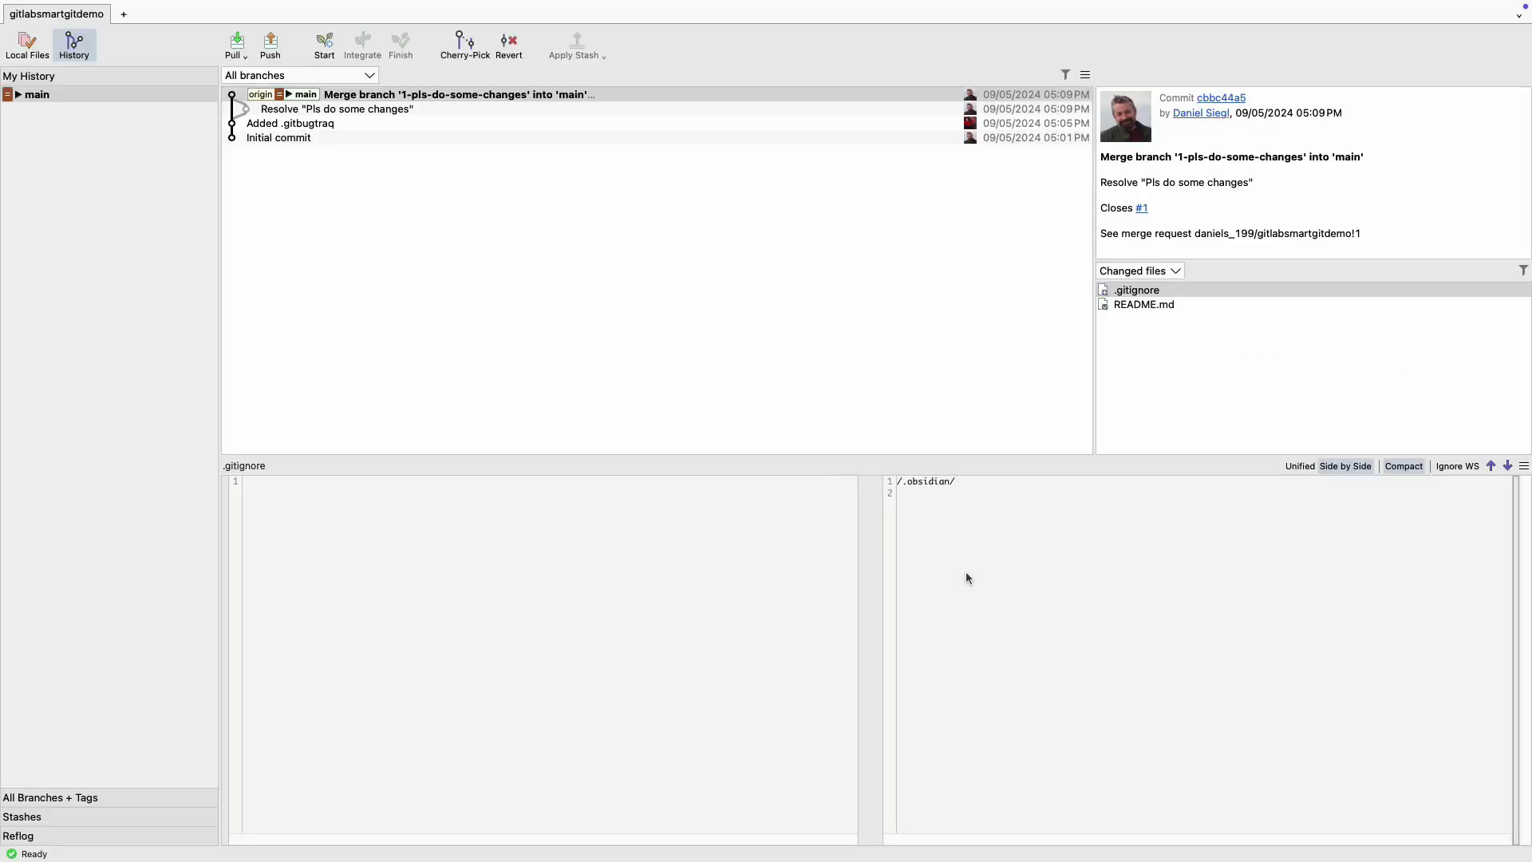
Take the SmartGit window out of full screen to view the four-commit main history.
mouse_move(9, 8)
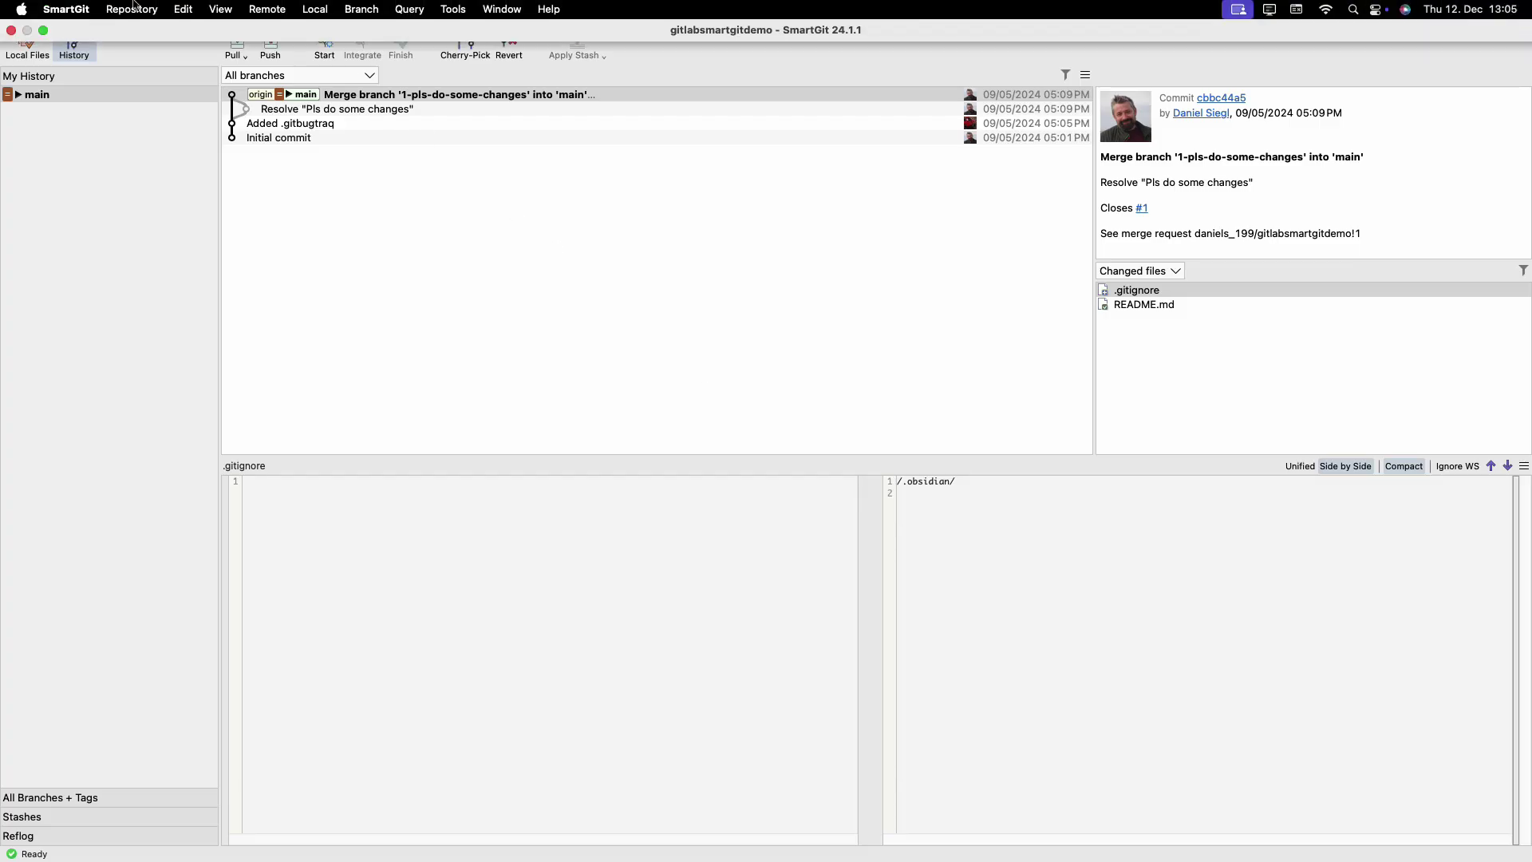
click(39, 35)
click(44, 30)
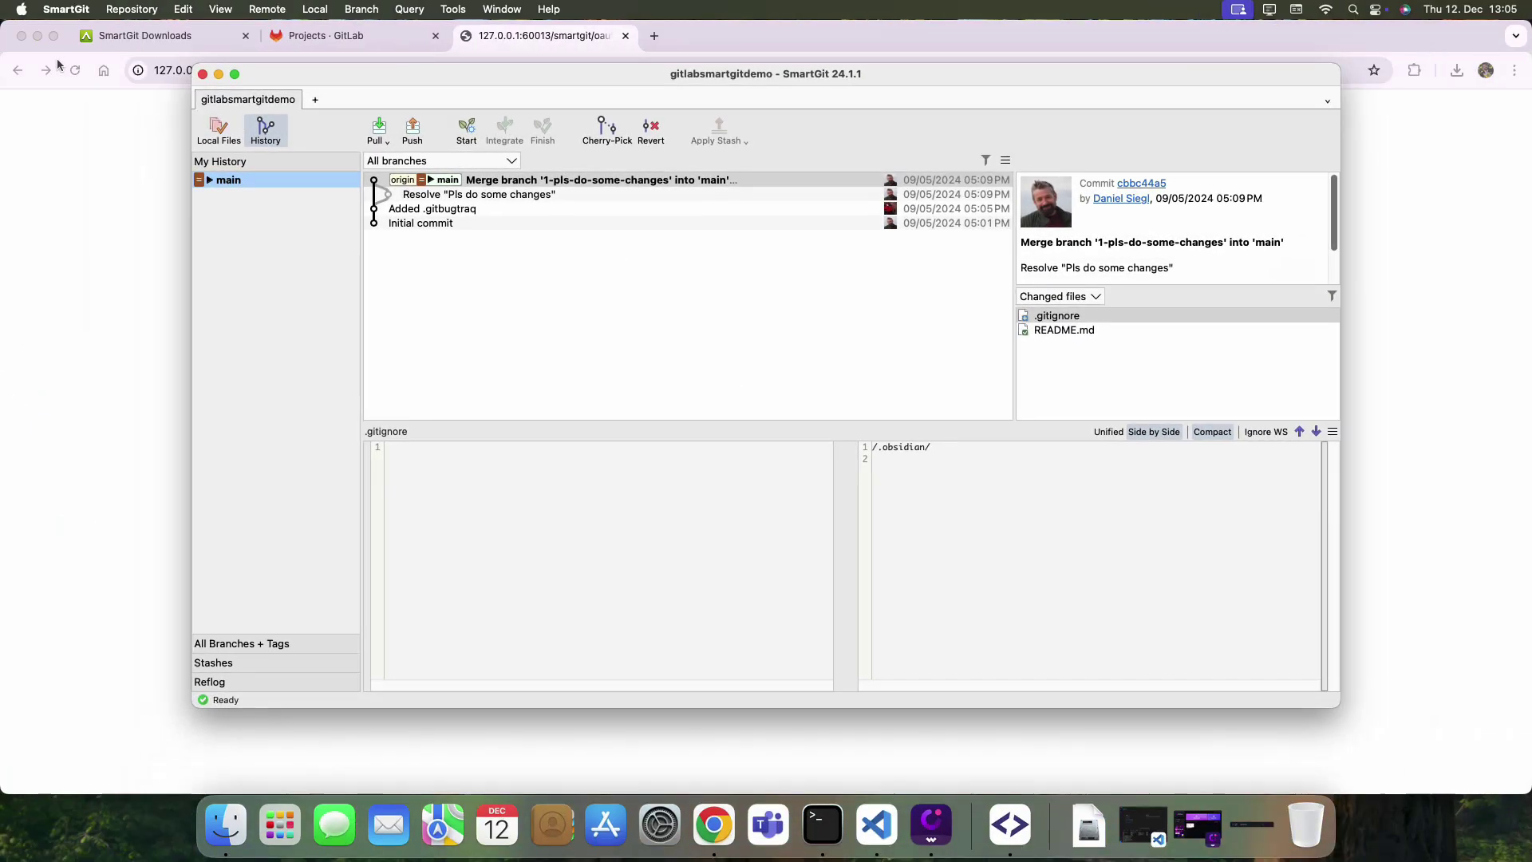